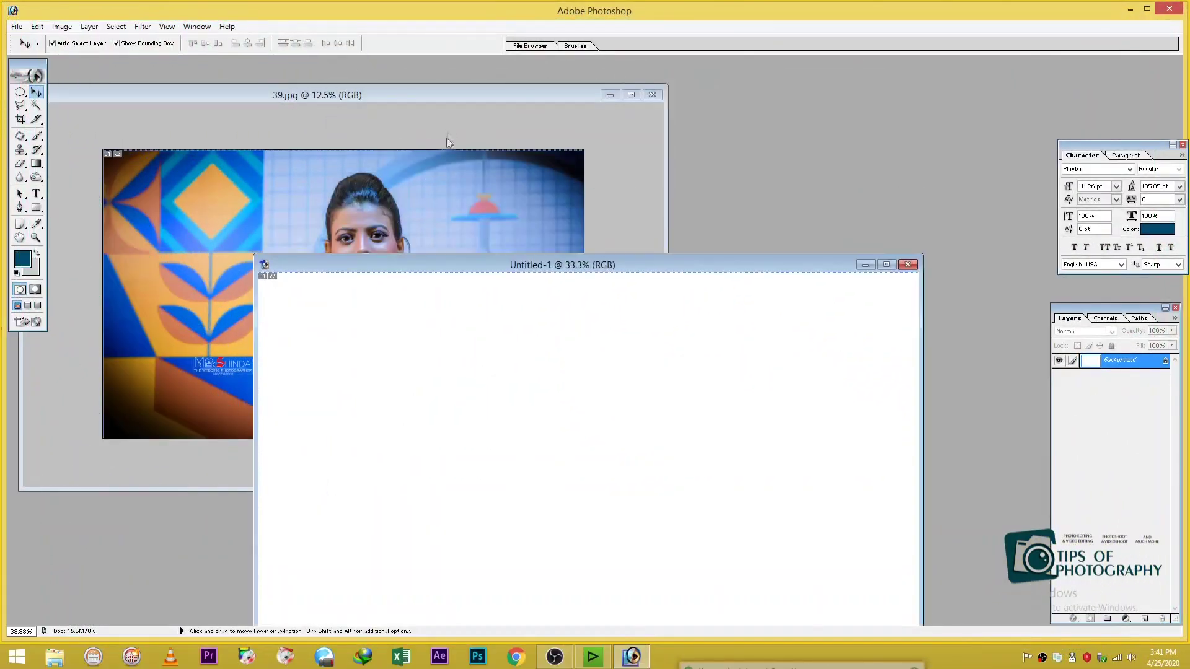
- Bring the 39.jpg portrait window in front of the blank Untitled-1 document
left_click(446, 138)
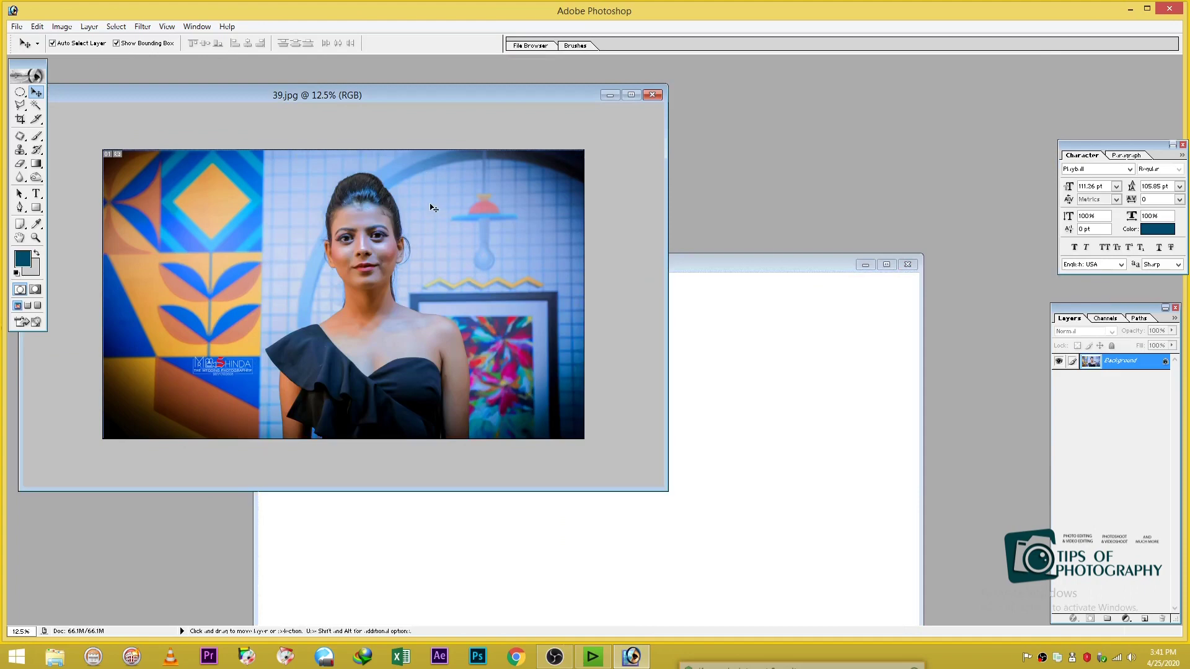
- Make a triangular selection in the middle of Untitled-1 and choose Stroke for it
left_click(21, 106)
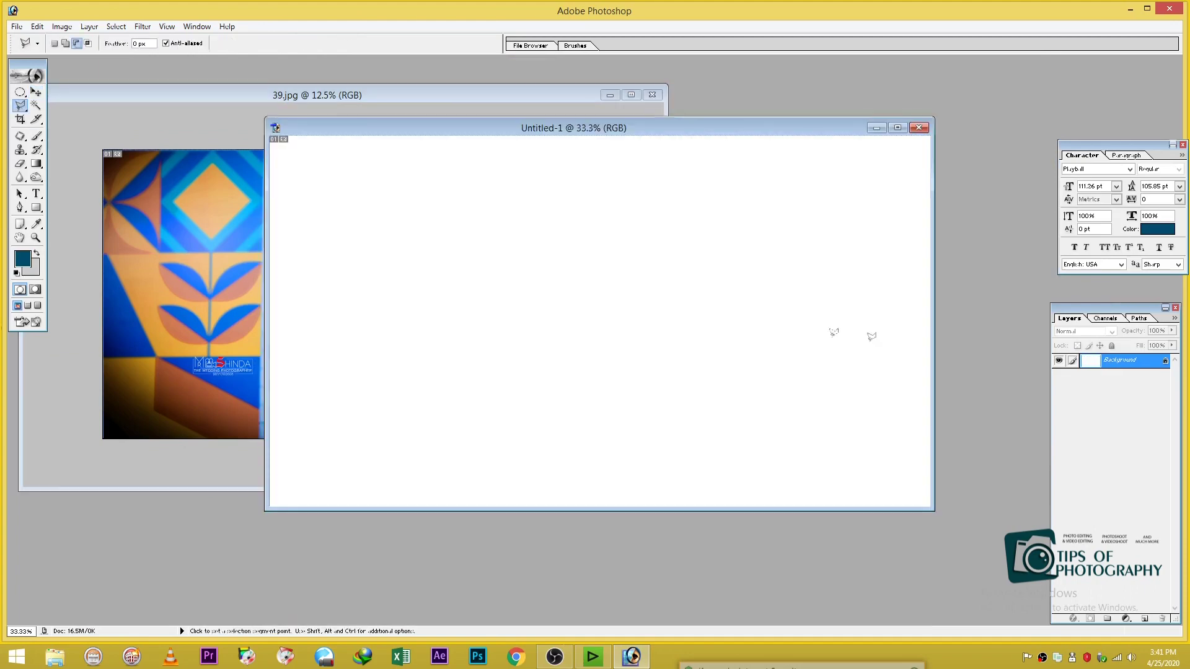
left_click(518, 349)
left_click(21, 93)
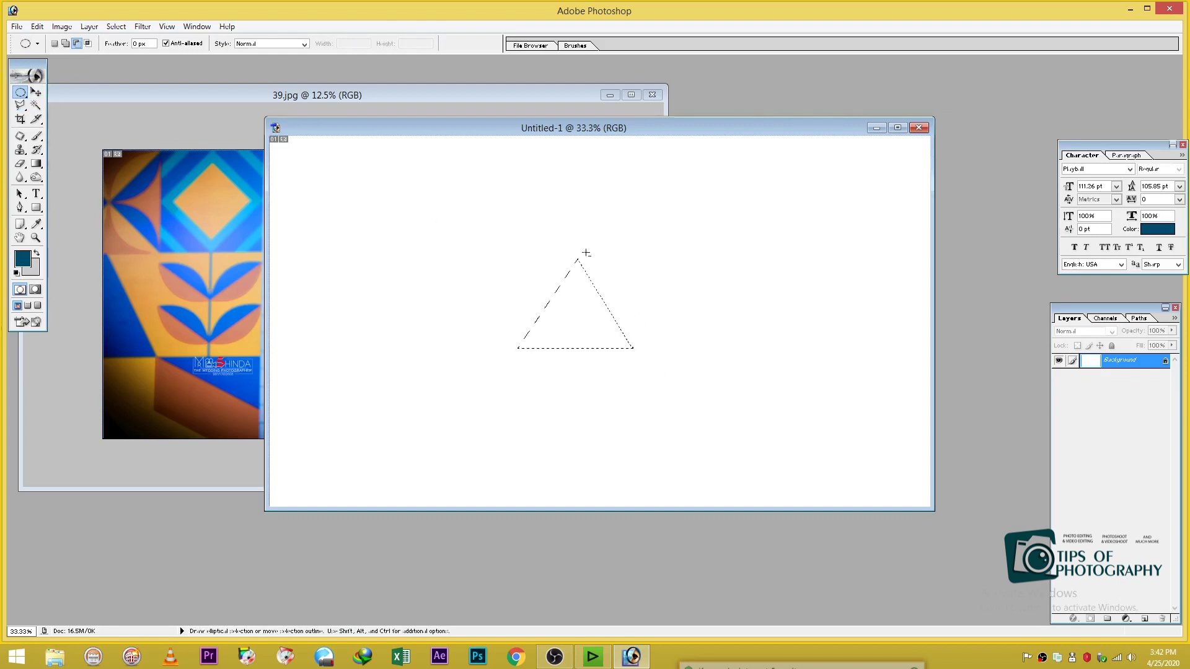
right_click(611, 291)
left_click(616, 466)
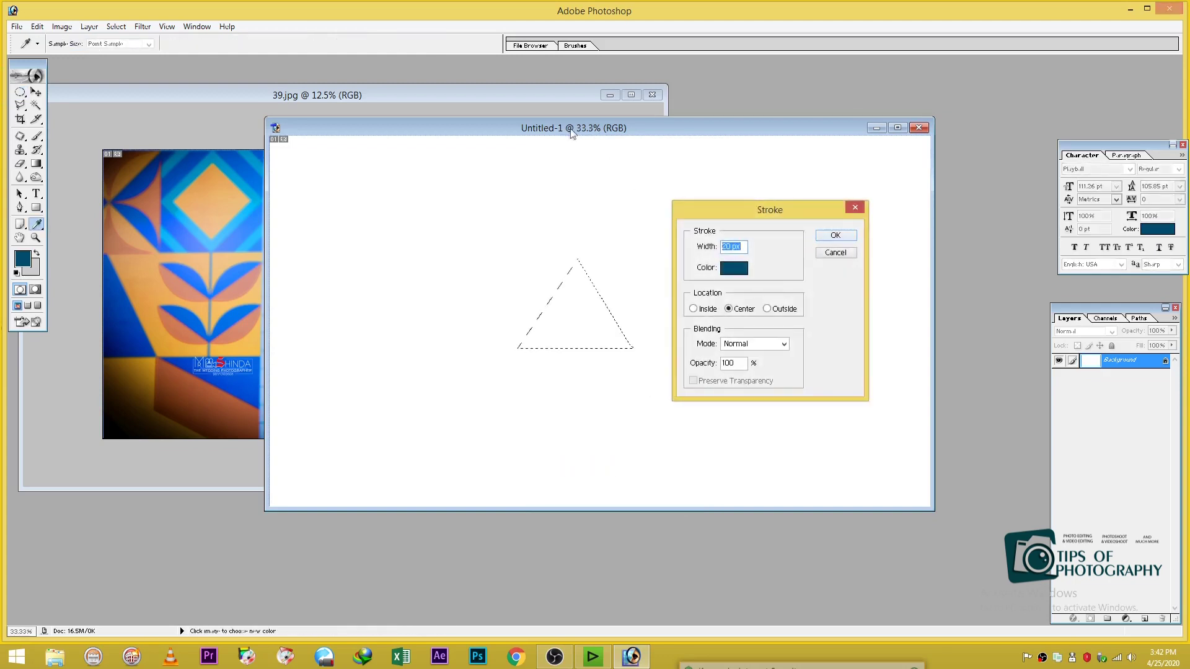
- Outline the triangle selection with a 20 px black Center stroke
left_click(734, 268)
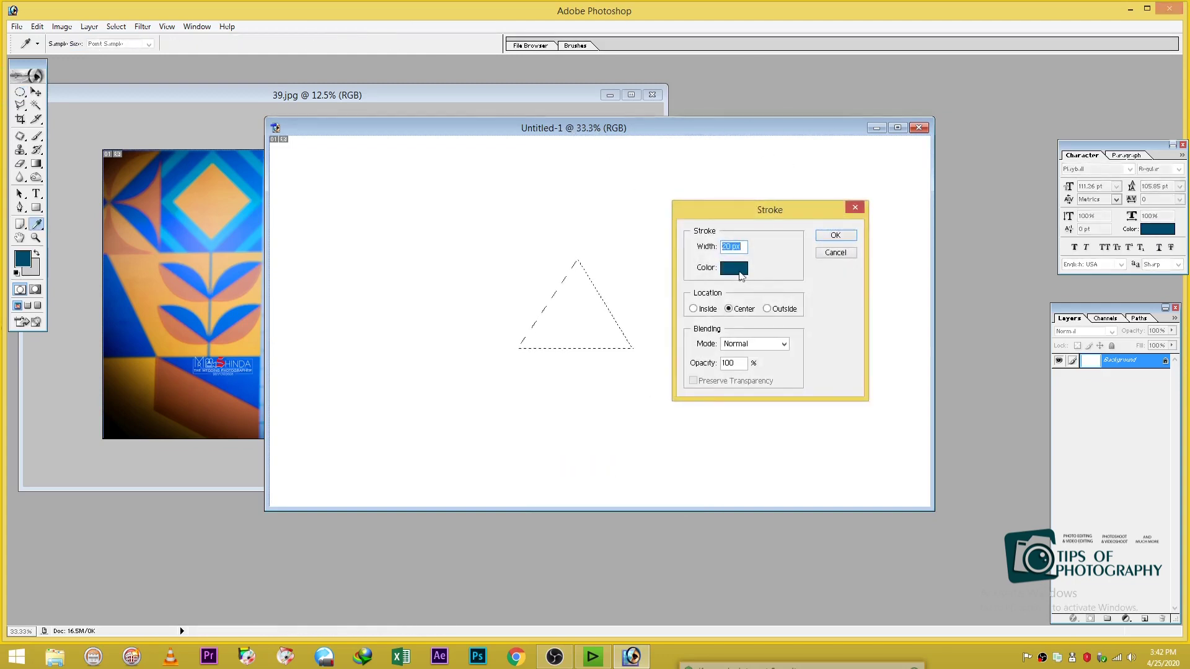
left_click(850, 323)
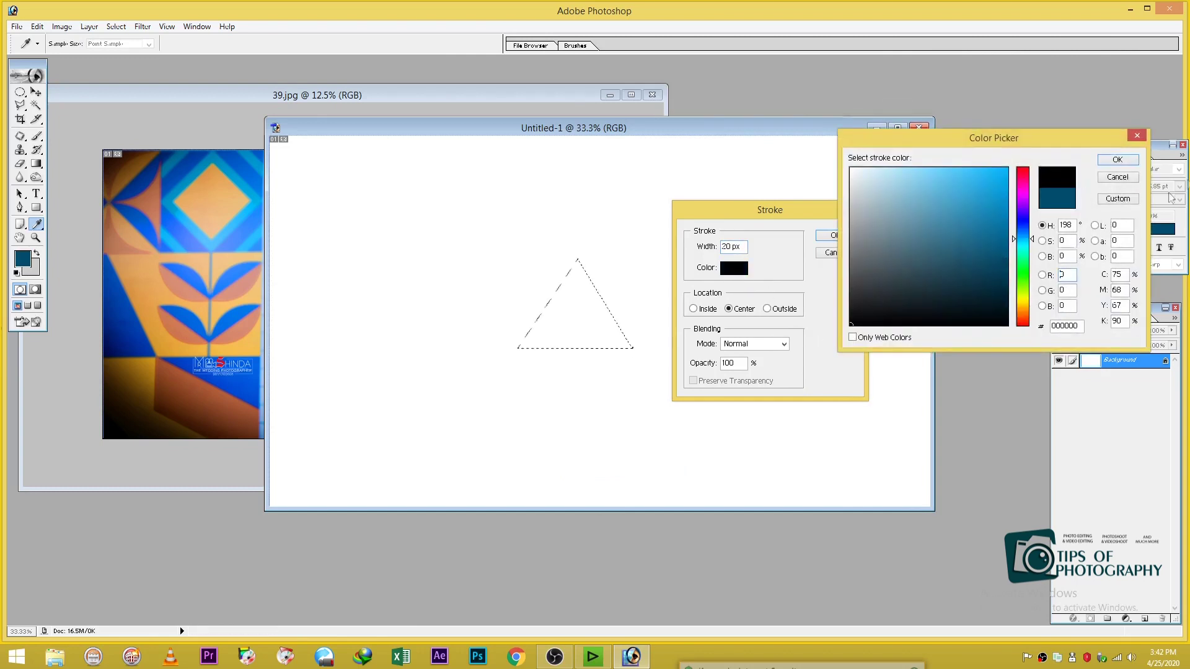
left_click(1117, 160)
left_click(849, 235)
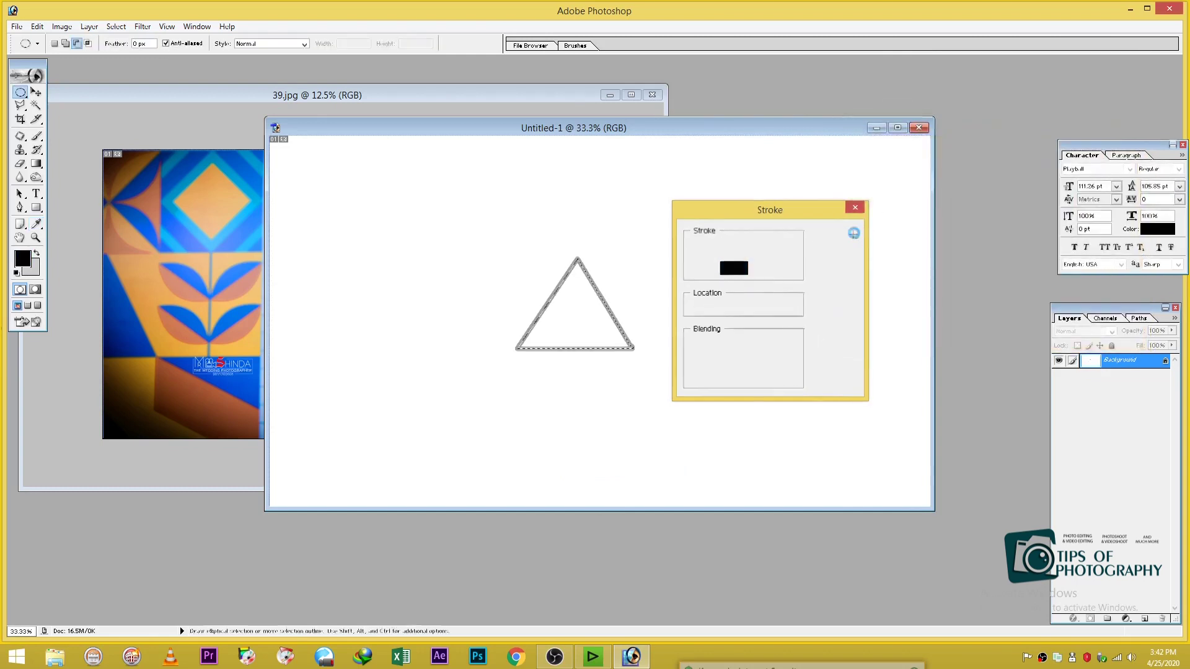
left_click(37, 95)
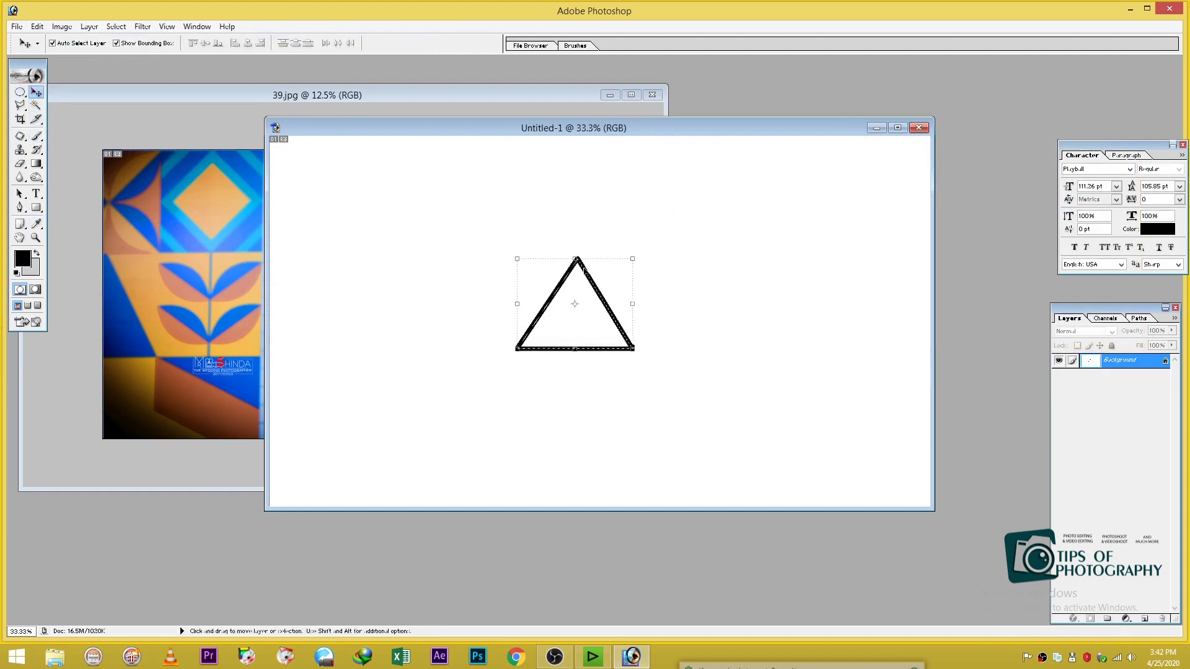
- Nudge the black triangle outline slightly left on Untitled-1
mouse_move(584, 268)
left_mouse_down()
mouse_move(561, 270)
mouse_move(583, 284)
left_mouse_up()
left_click(89, 27)
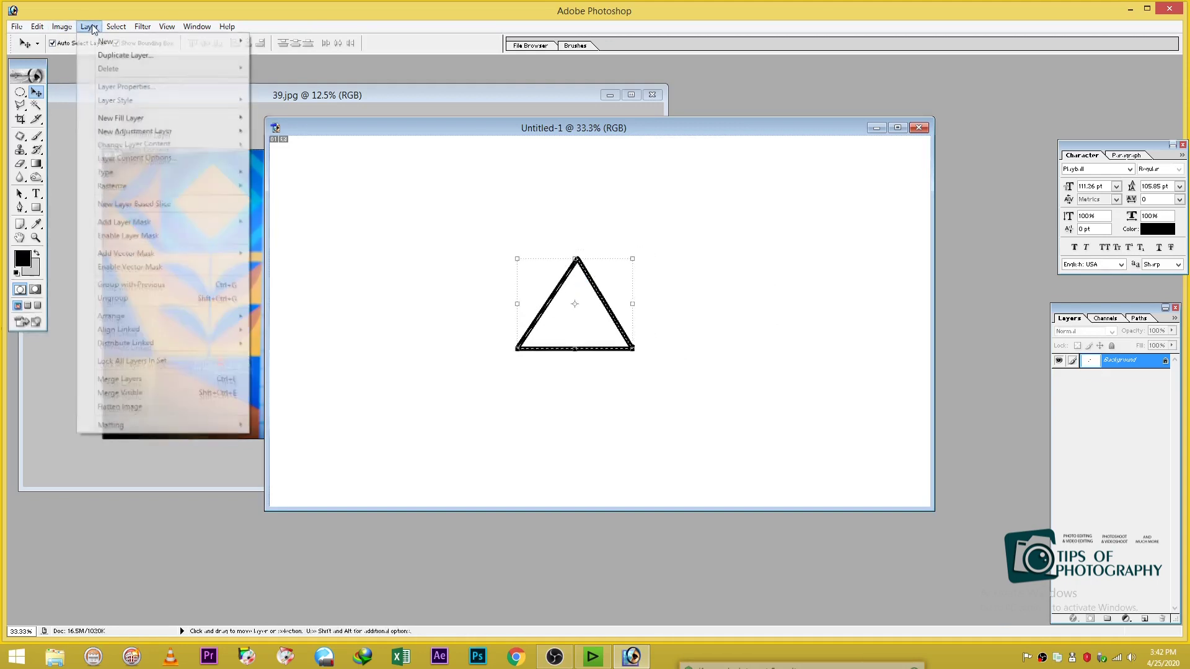
left_click(653, 337)
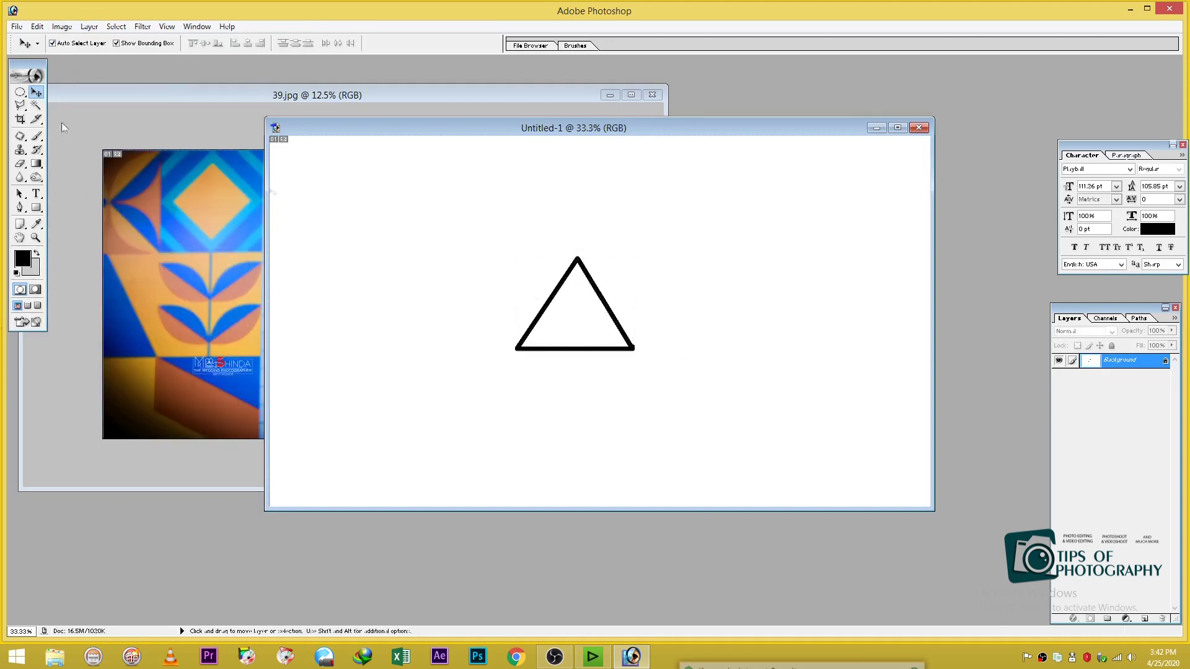
left_click(36, 107)
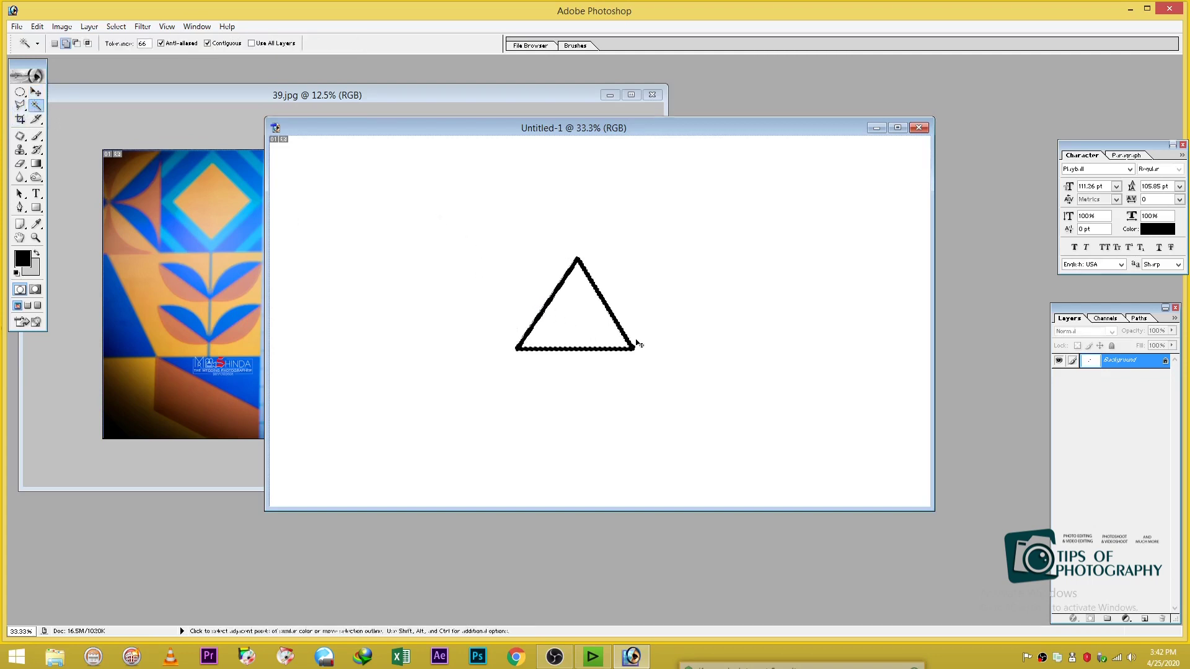
- Create a new Untitled-2 document and drag the triangle into it as Layer 1
key("ctrl+n")
left_click(696, 251)
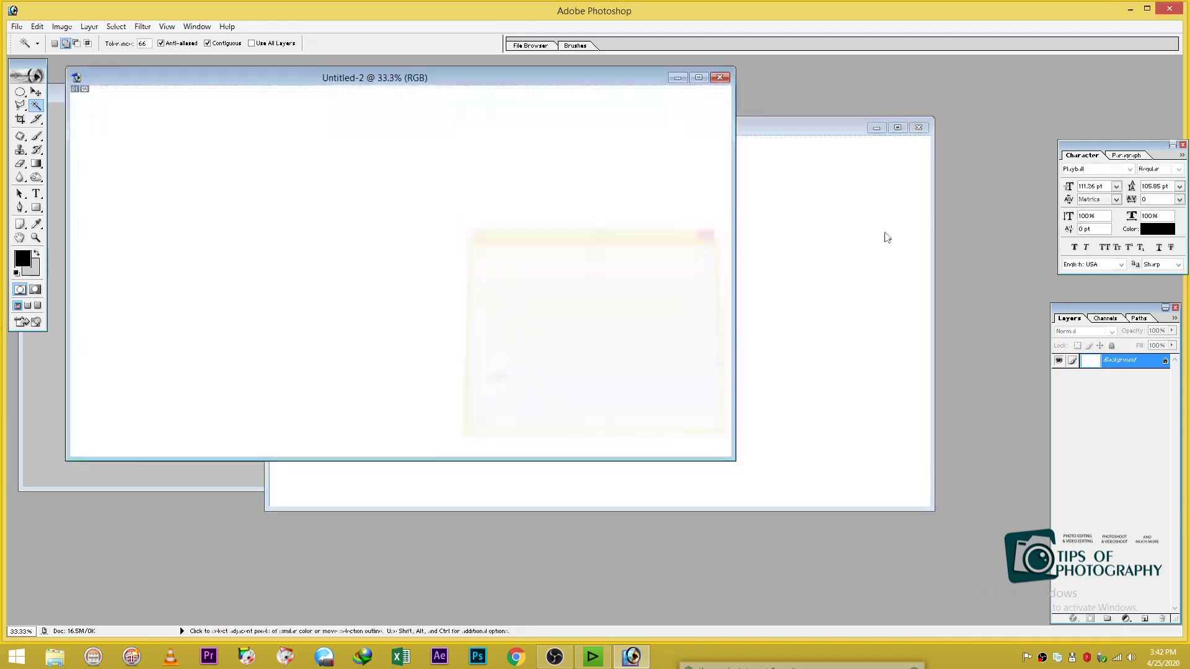
left_click(35, 92)
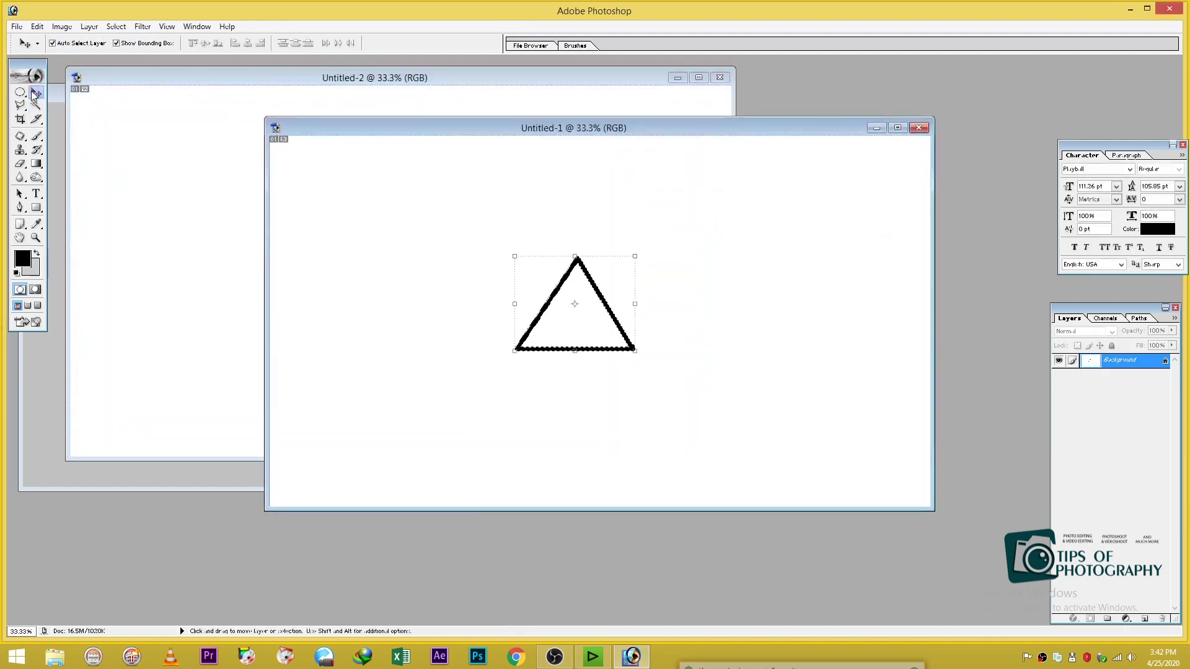
mouse_move(550, 310)
left_mouse_down()
mouse_move(177, 254)
mouse_move(307, 223)
left_mouse_up()
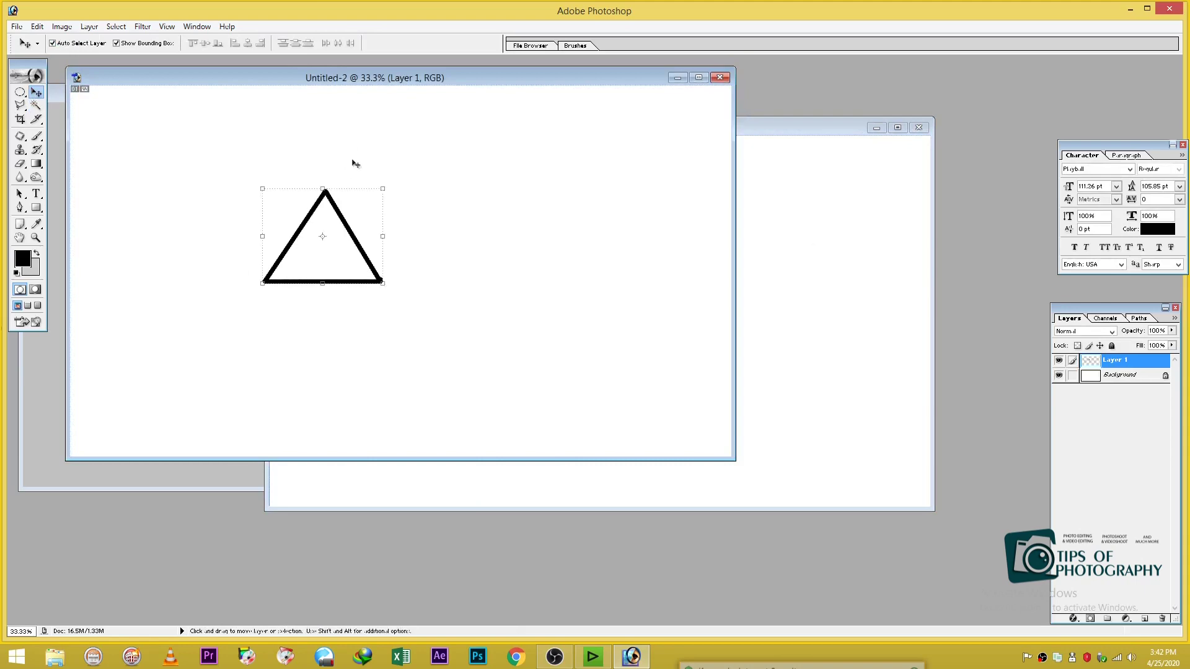
- Rotate the triangle to point downward, level its top edge and enlarge it
left_click_drag(348, 176, 285, 323)
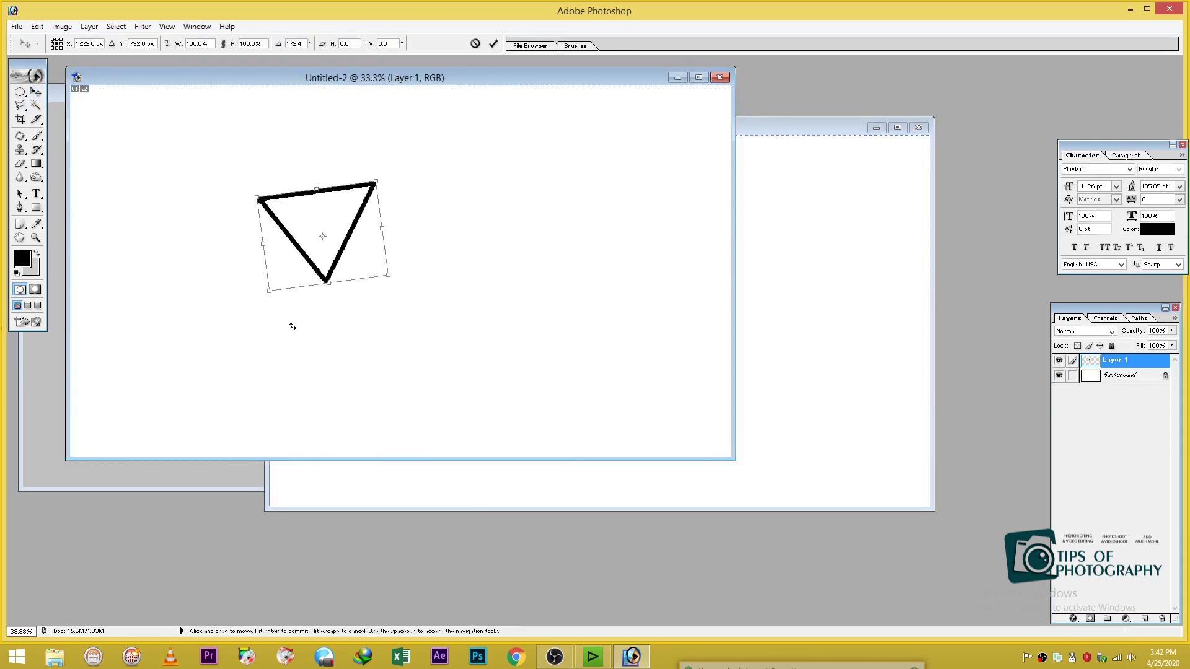
key("ctrl+plus")
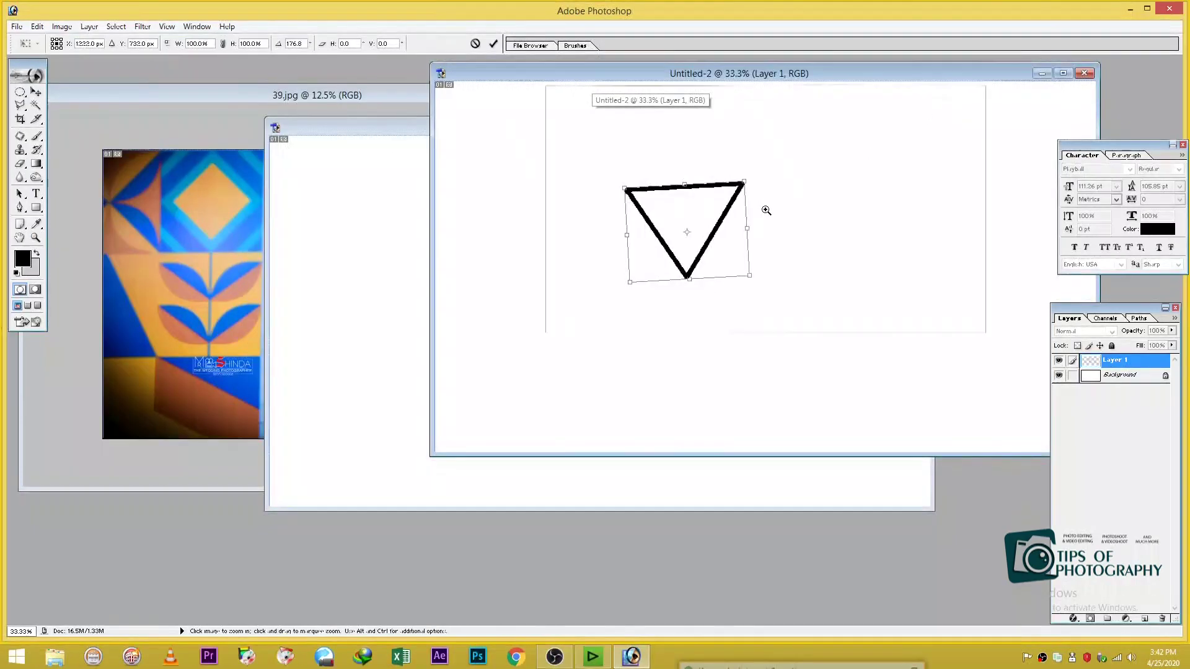
key("ctrl+minus")
key("ctrl+minus")
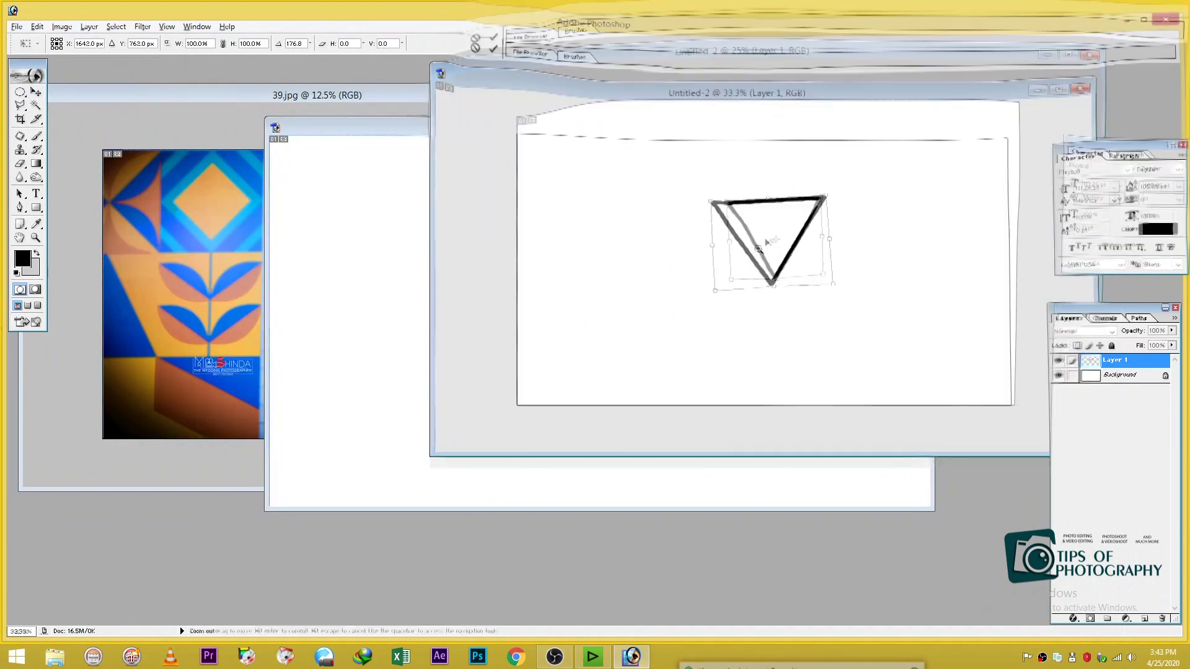
left_click_drag(821, 203, 850, 180)
left_click_drag(779, 230, 776, 251)
key("Return")
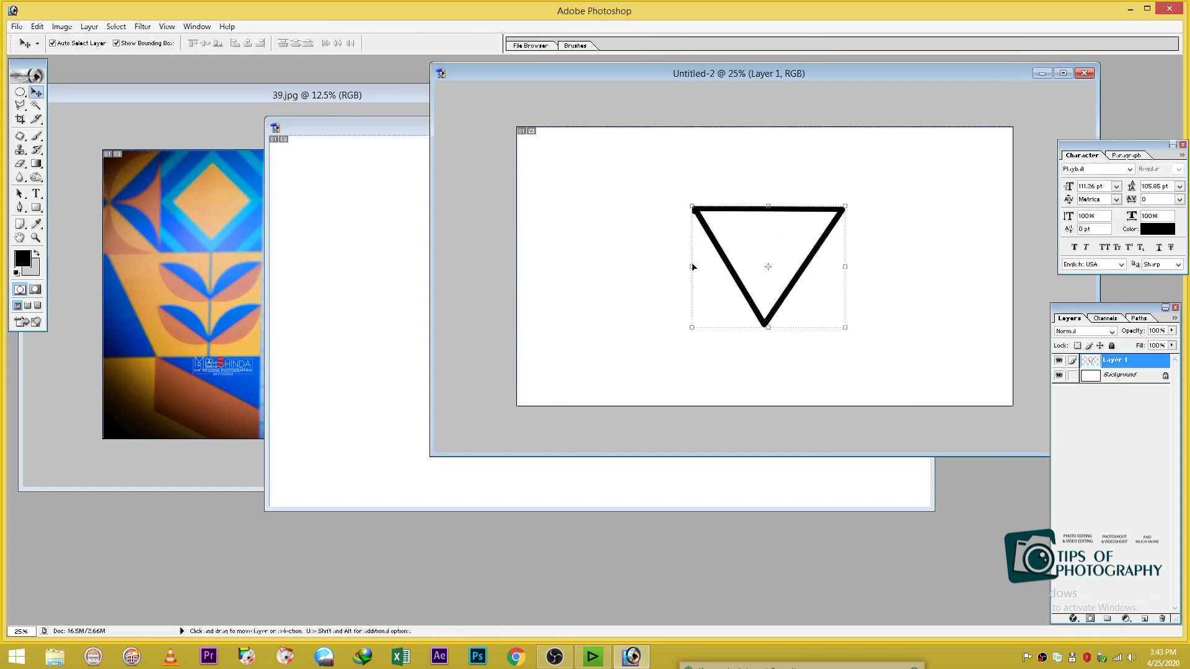
- Narrow the triangle from both its left and right sides
left_click_drag(691, 266, 720, 266)
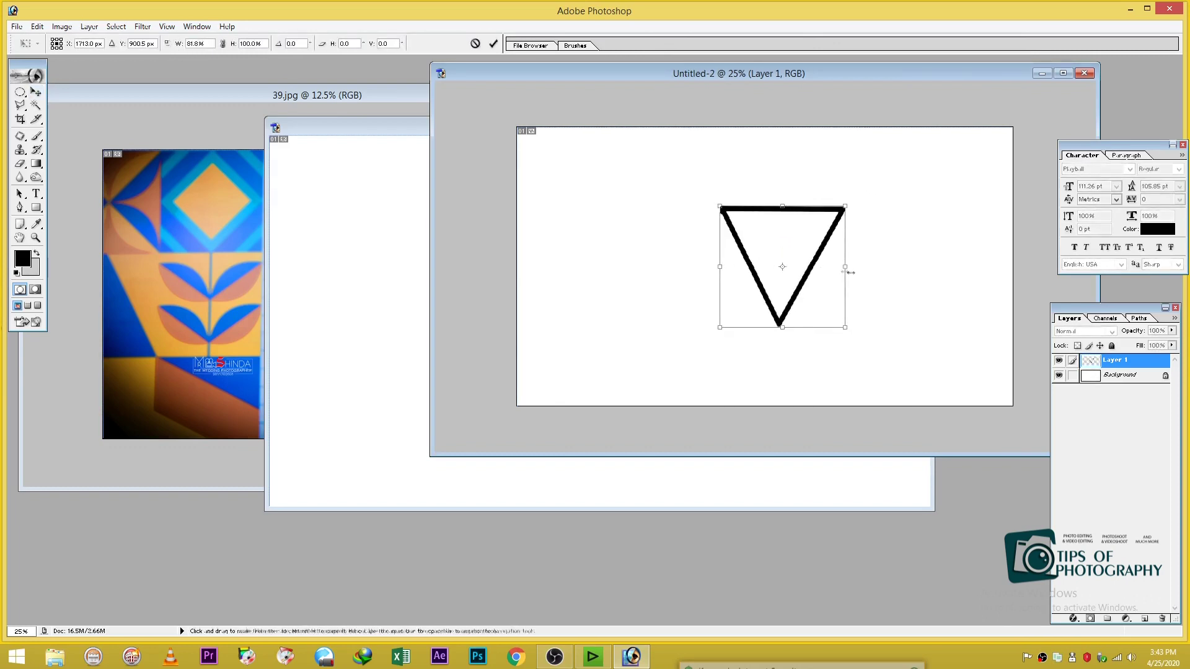
left_click_drag(847, 269, 828, 268)
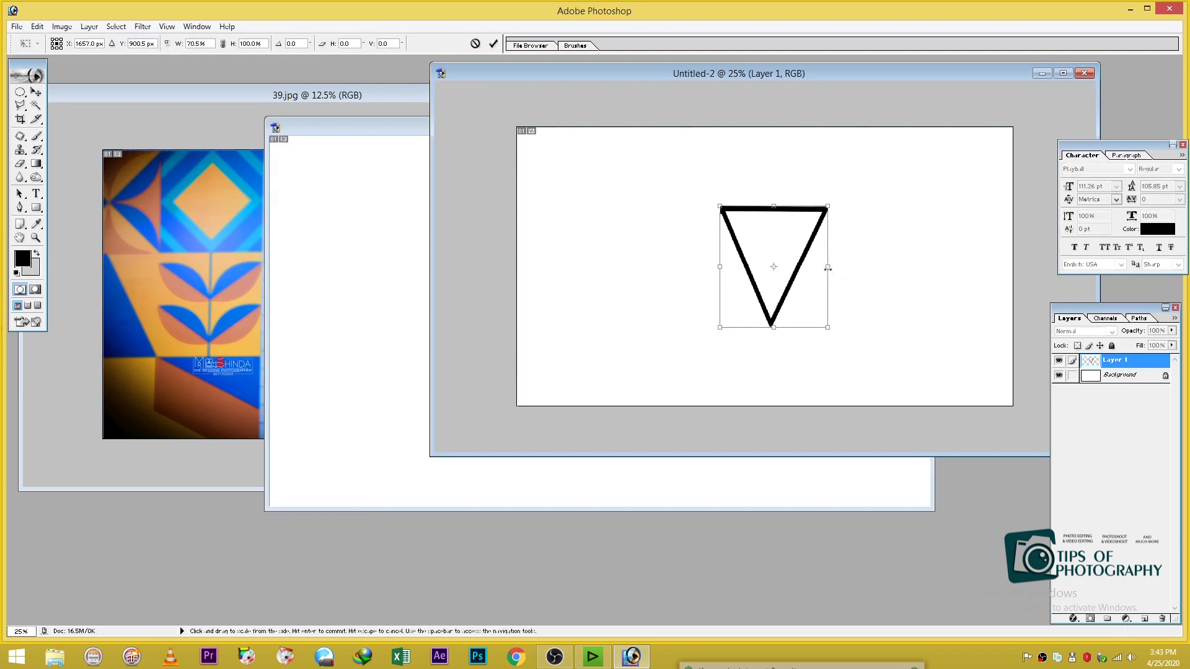
key("Return")
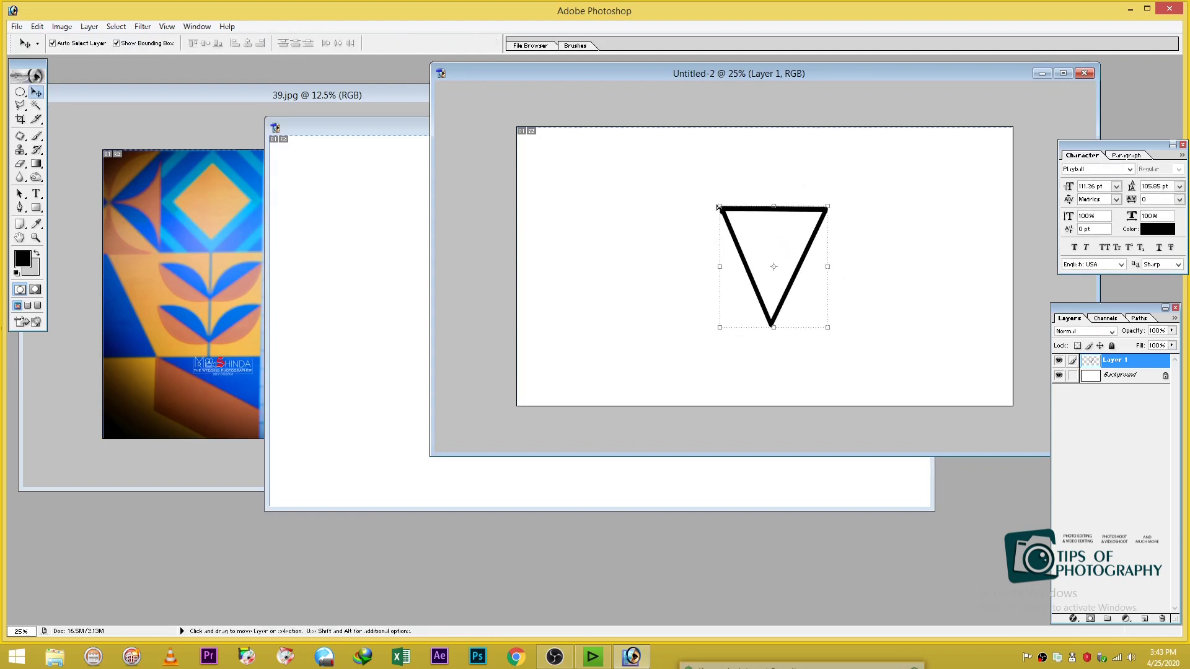
- Skew and slightly tilt the triangle, then bring the 39.jpg portrait forward
left_click_drag(720, 208, 711, 209)
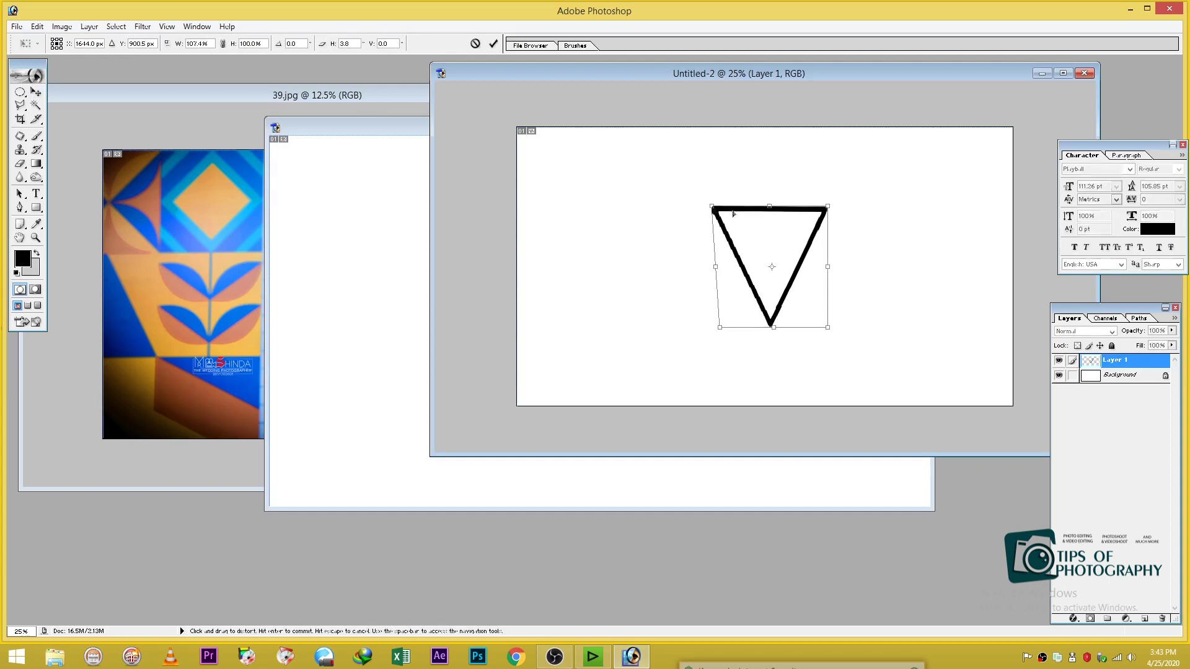
left_click_drag(850, 226, 847, 223)
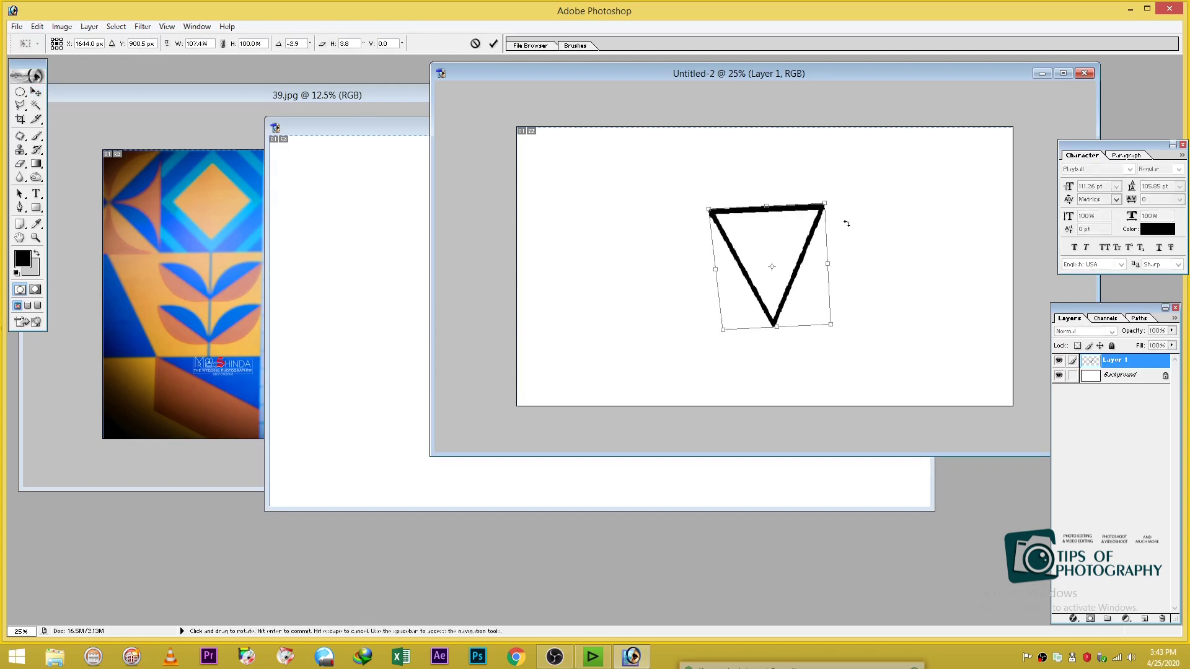
key("Return")
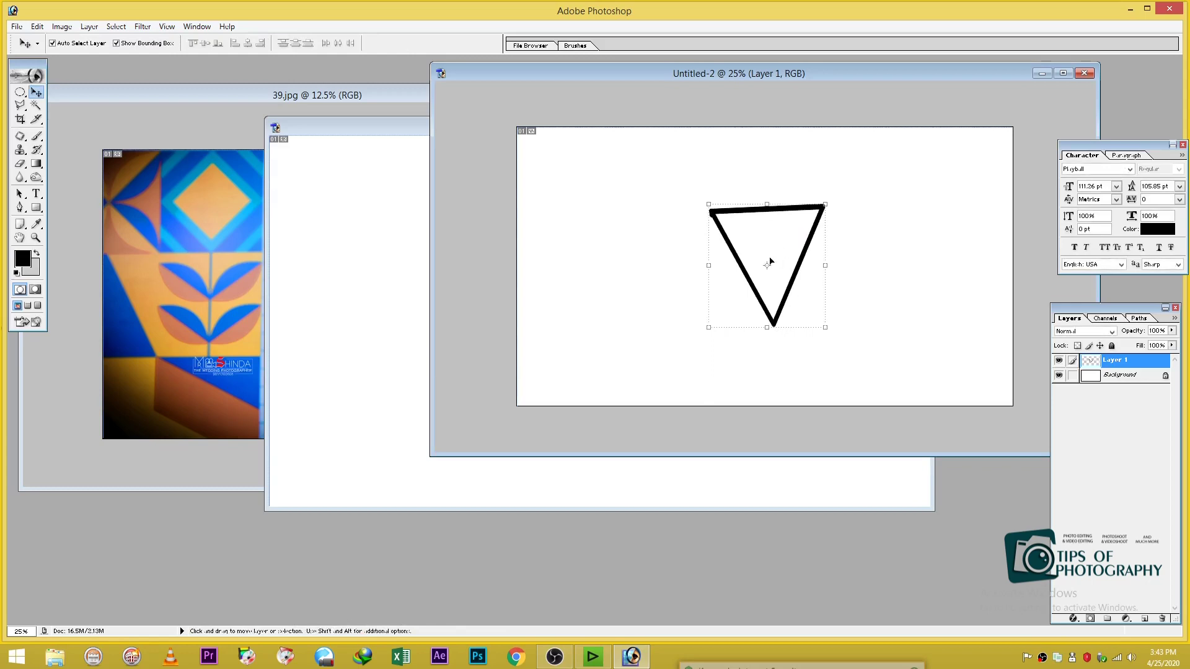
left_click_drag(835, 227, 836, 231)
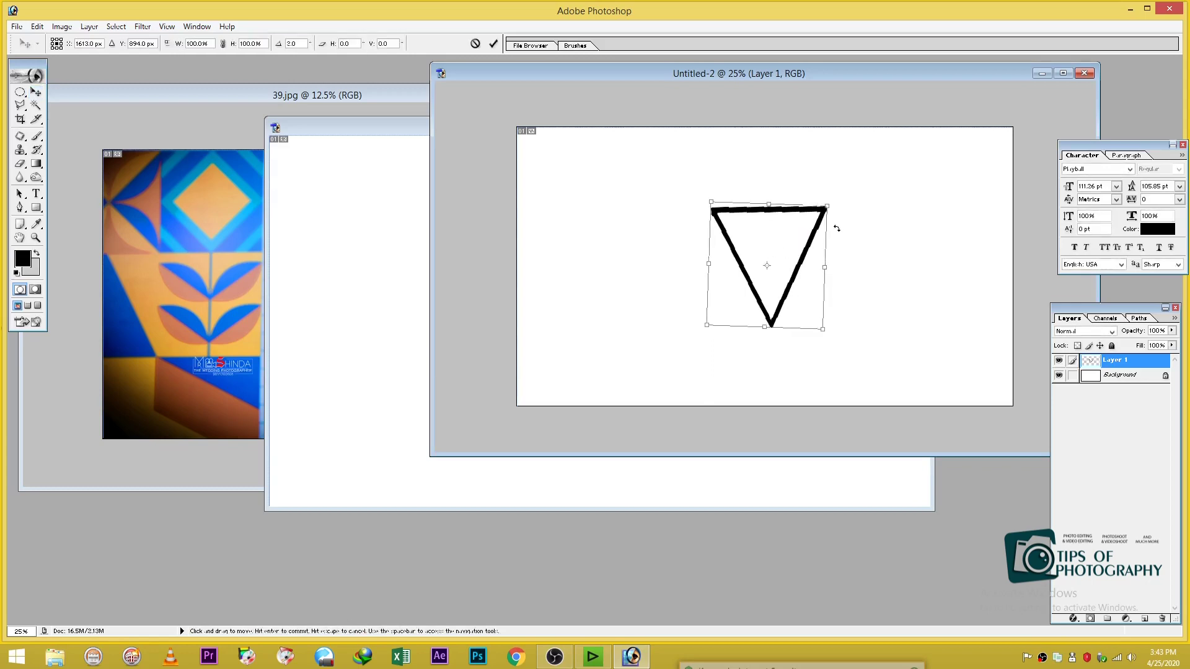
key("Return")
key("ctrl+Tab")
key("ctrl+plus")
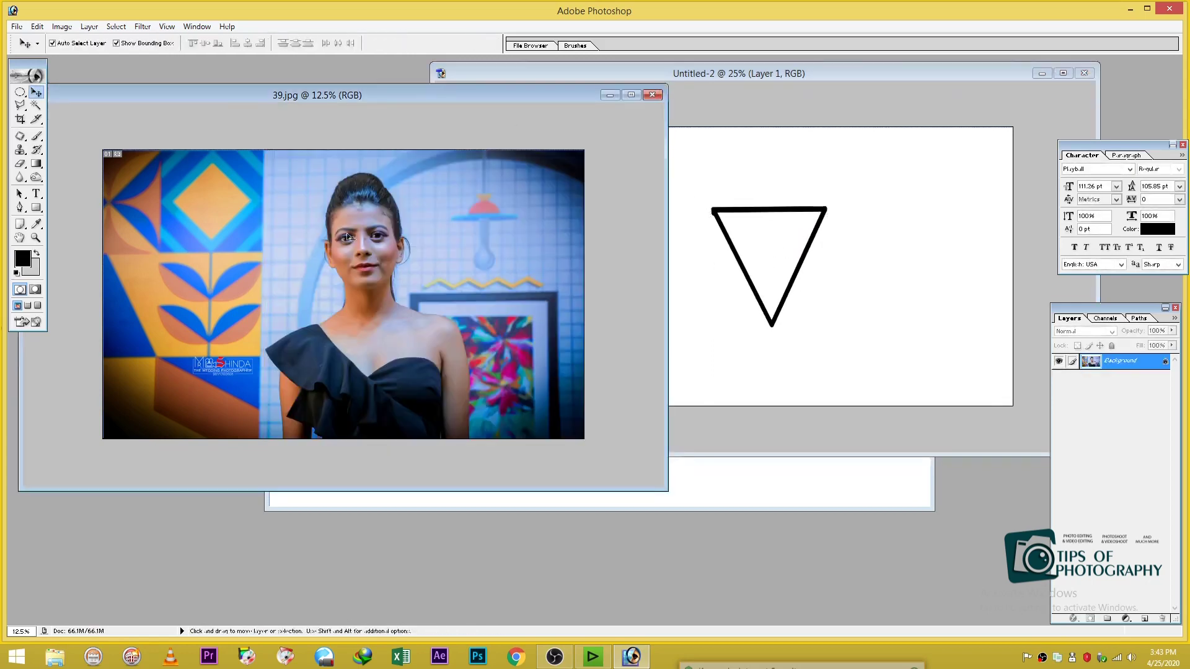
- Trace the woman's head, shoulders and dress with the Polygonal Lasso, zooming as needed
left_click(631, 95)
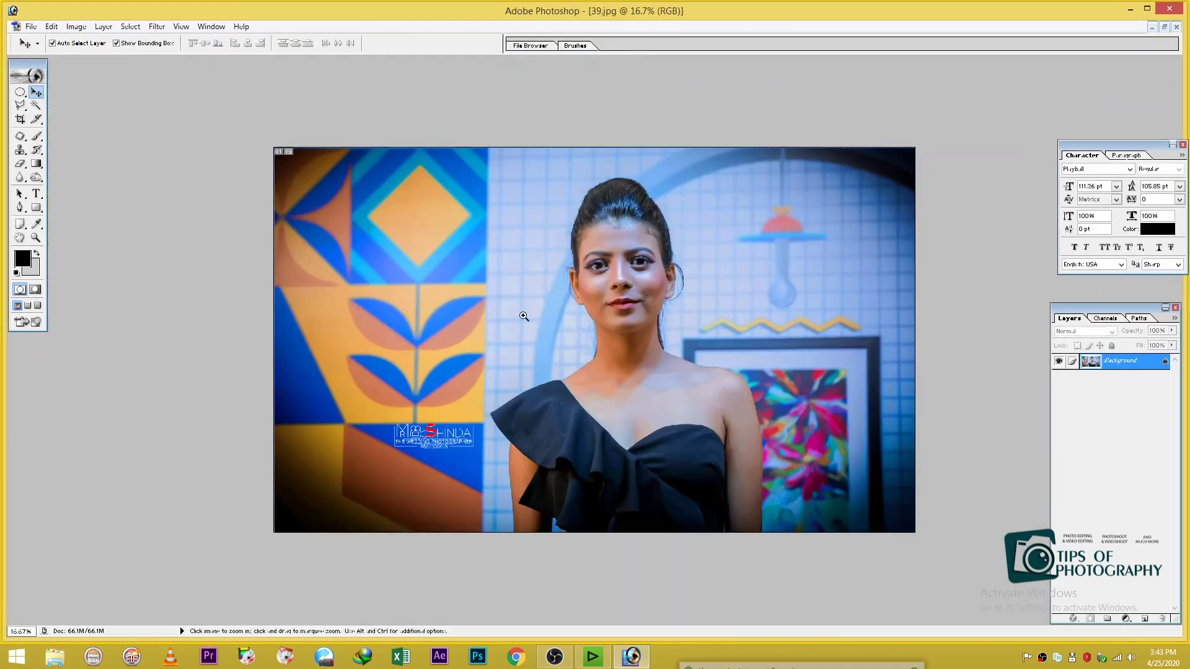
key("ctrl+plus")
key("l")
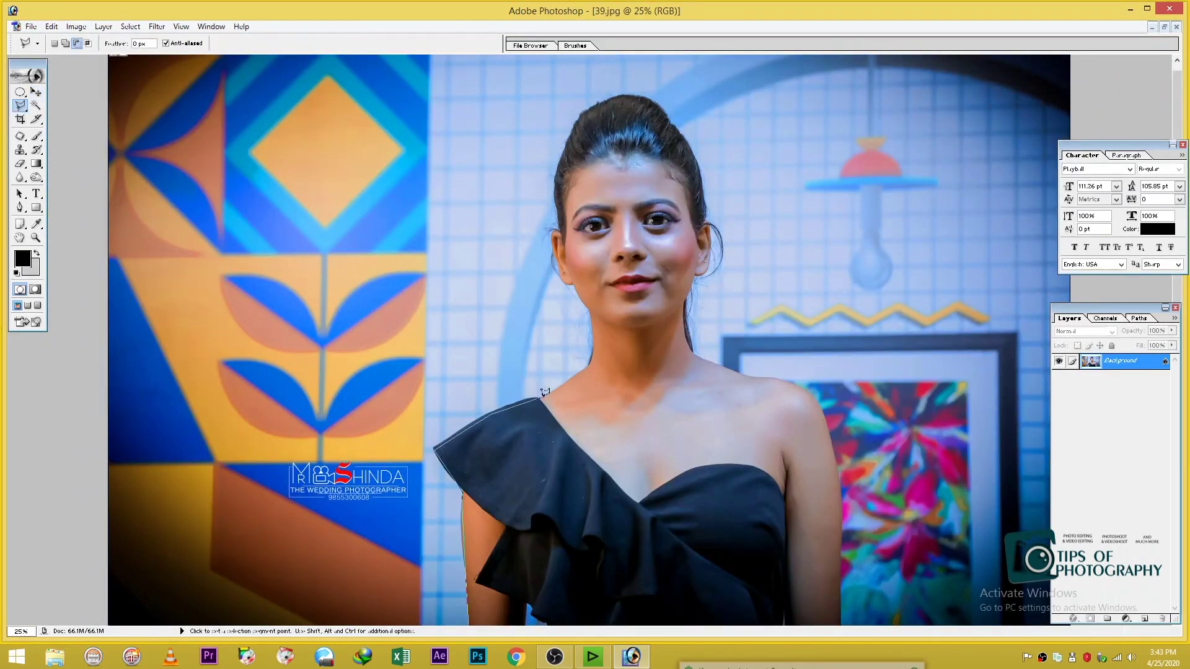
key("ctrl+plus")
key("ctrl+plus")
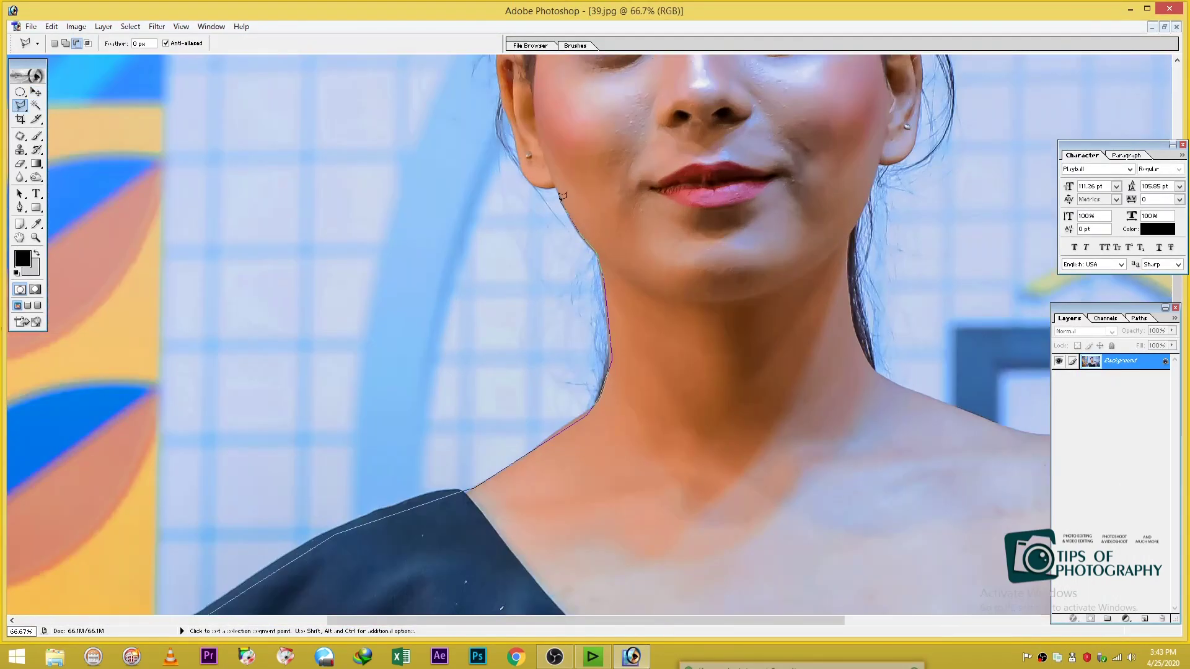
left_click_drag(501, 67, 505, 262)
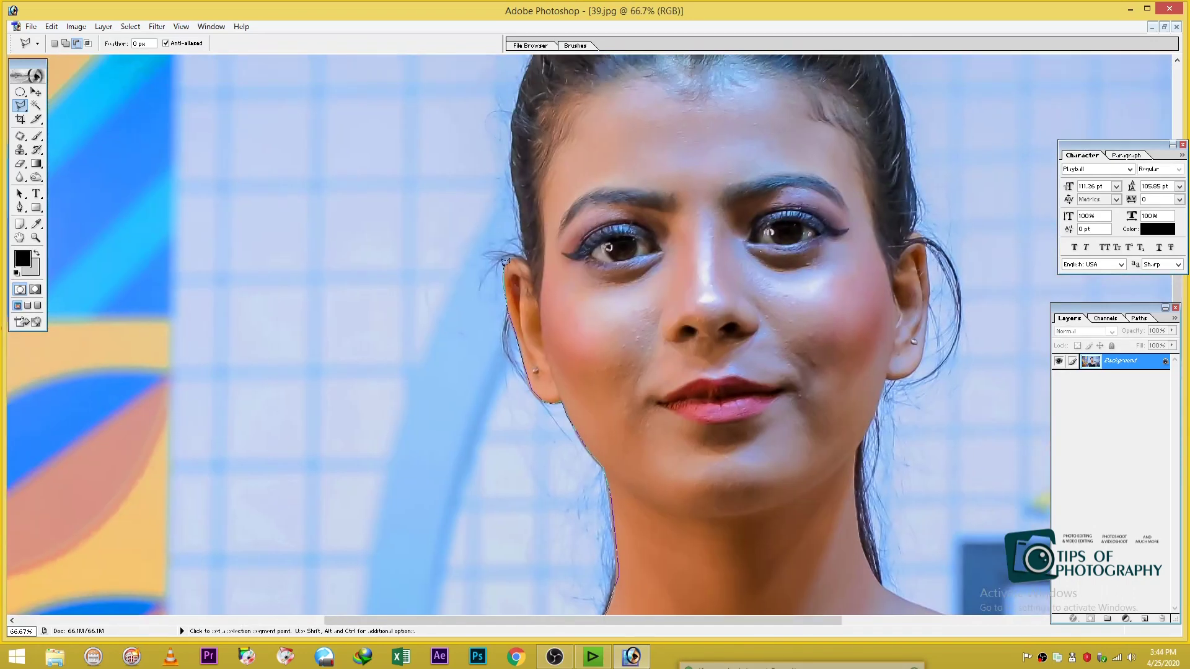
left_click_drag(607, 248, 563, 418)
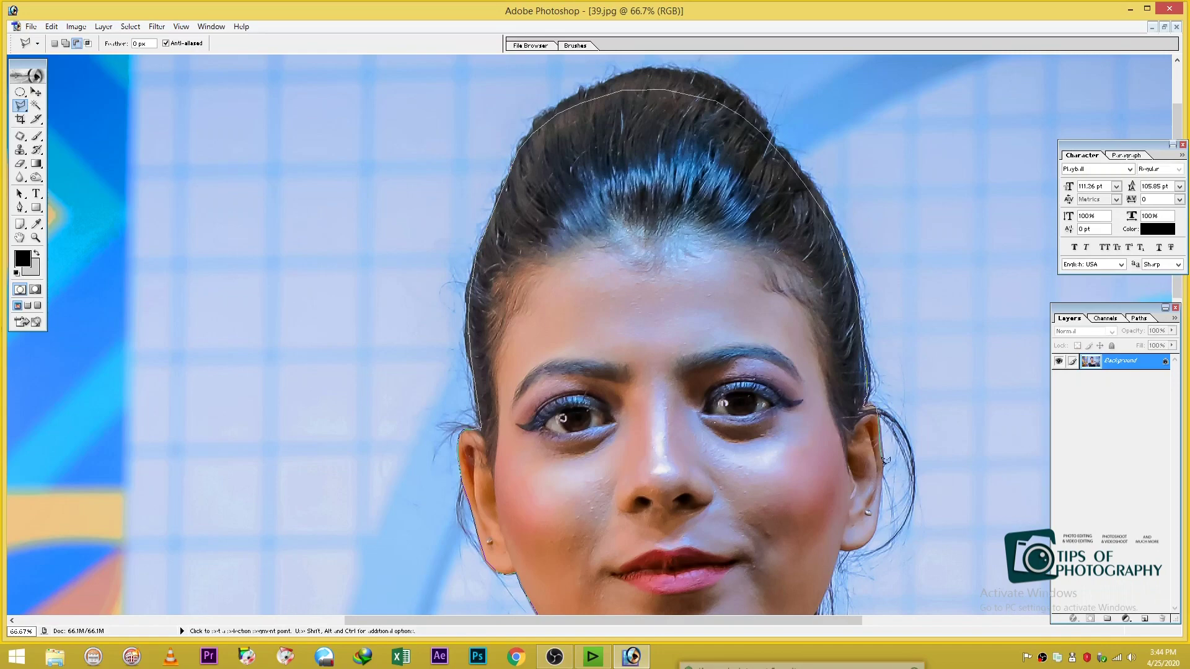
scroll(831, 573, "down", 4)
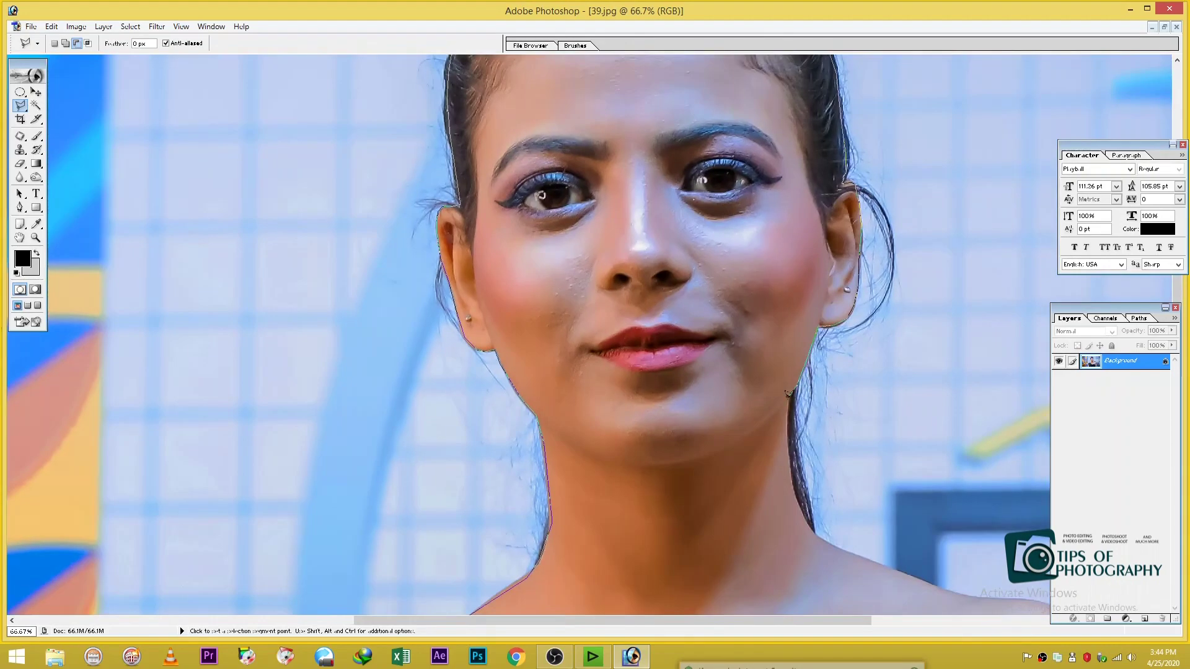
key("ctrl+plus")
key("ctrl+plus")
key("ctrl+minus")
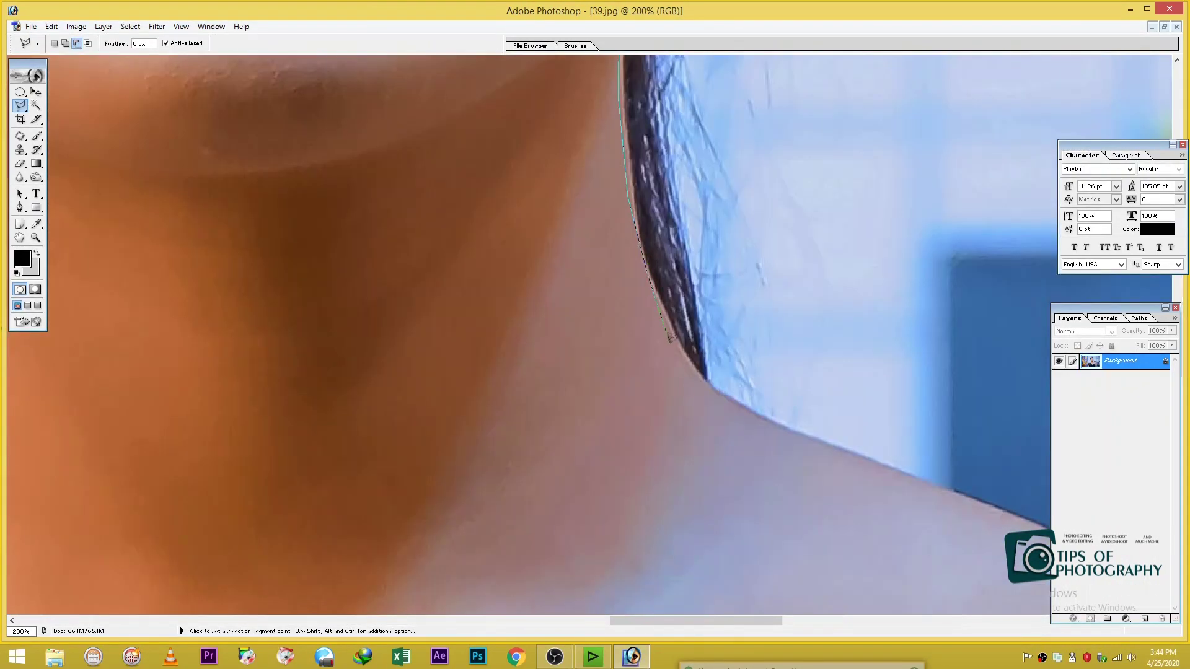
key("ctrl+minus")
key("ctrl+minus")
key("ctrl+minus")
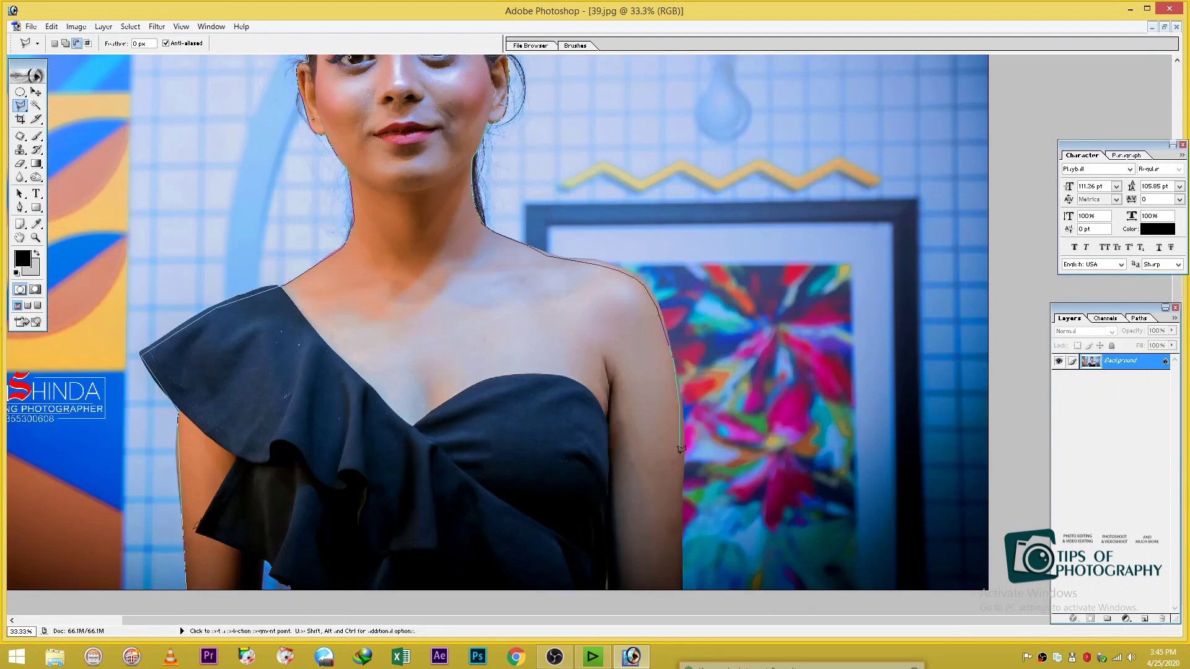
left_click(680, 588)
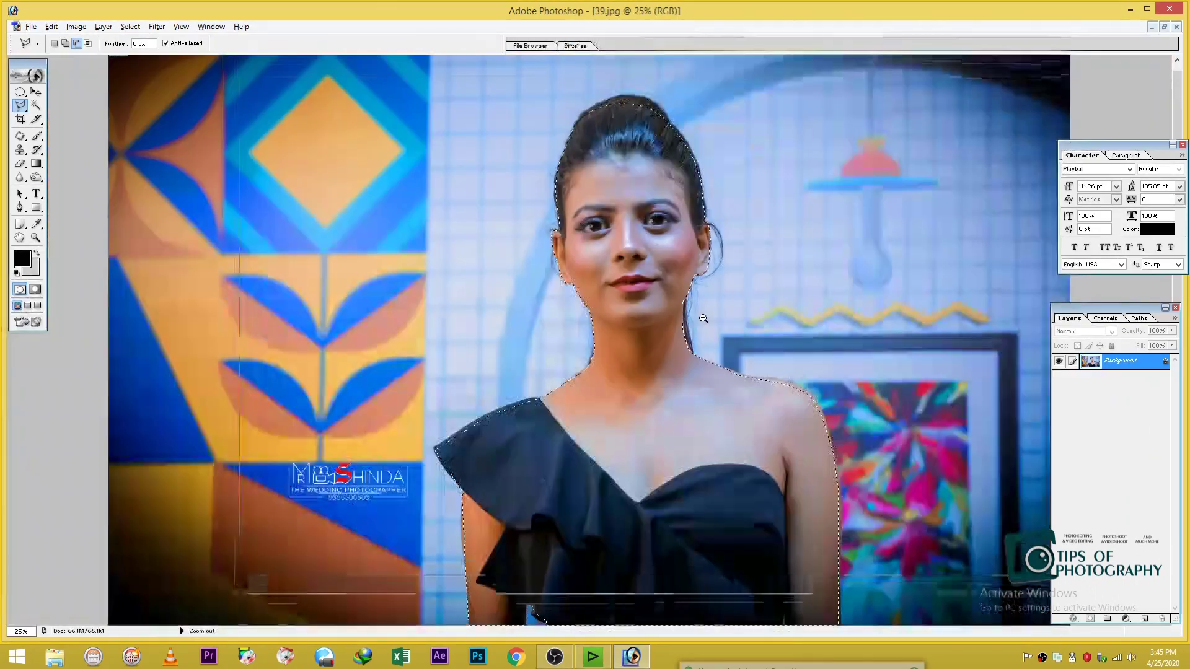
left_click(703, 319, "ctrl+alt")
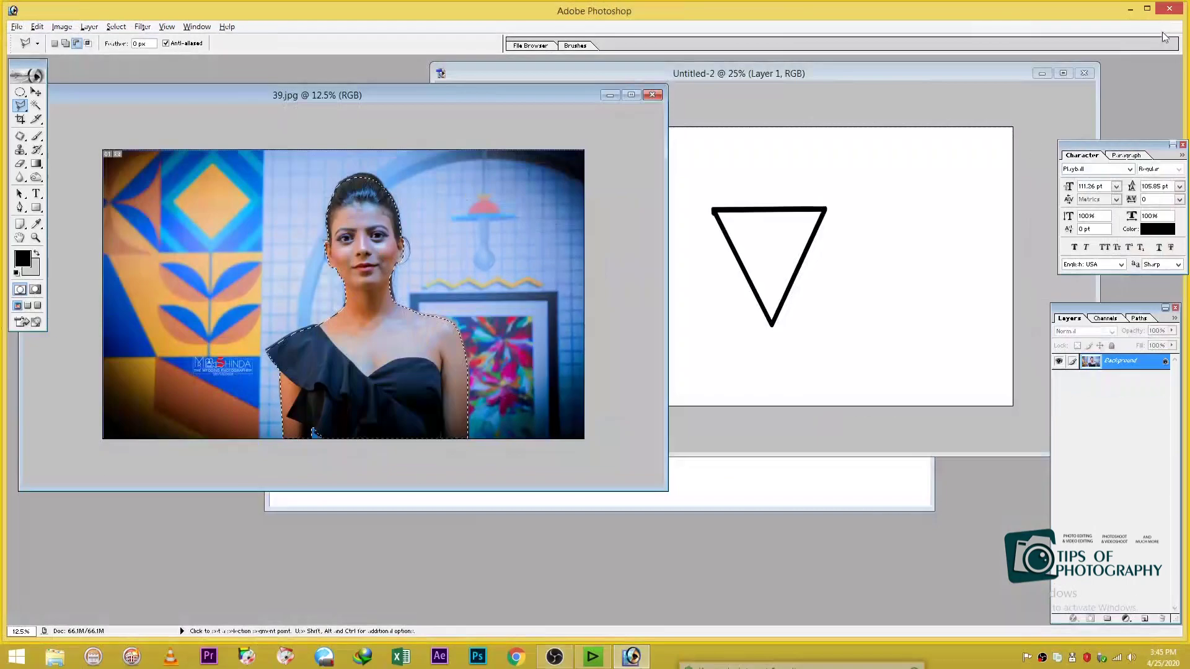
- Move the woman into Untitled-2, shrink her to about a third, rotate and position her over the triangle
left_click(36, 91)
left_click_drag(367, 310, 733, 303)
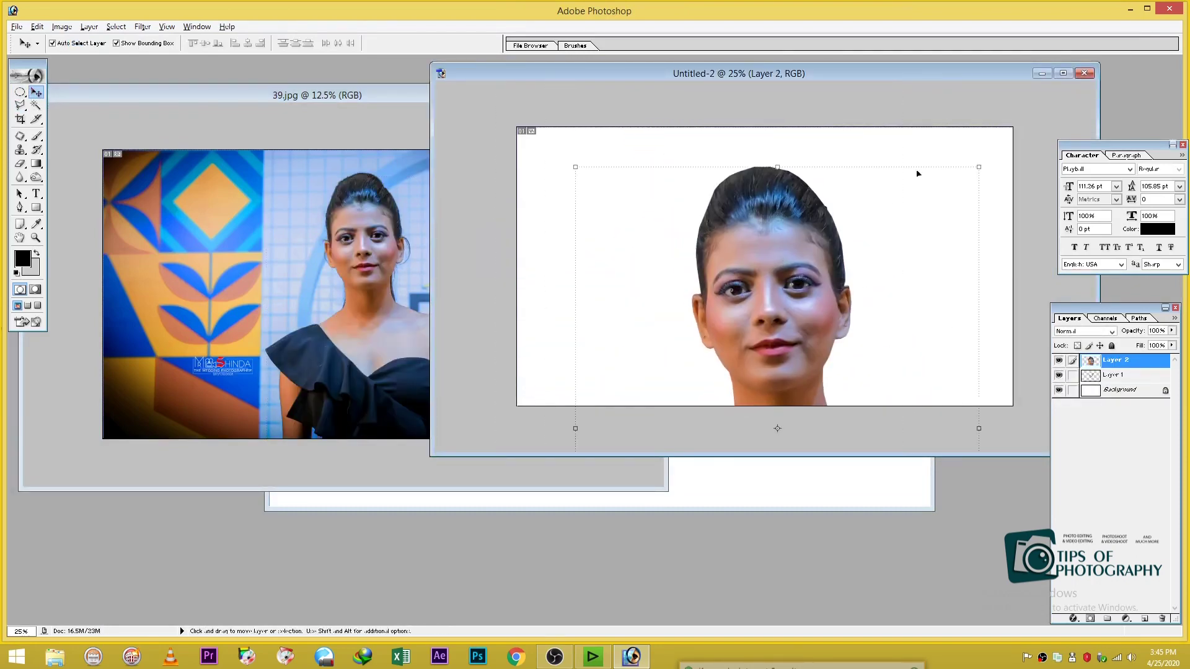
left_click_drag(979, 167, 852, 331)
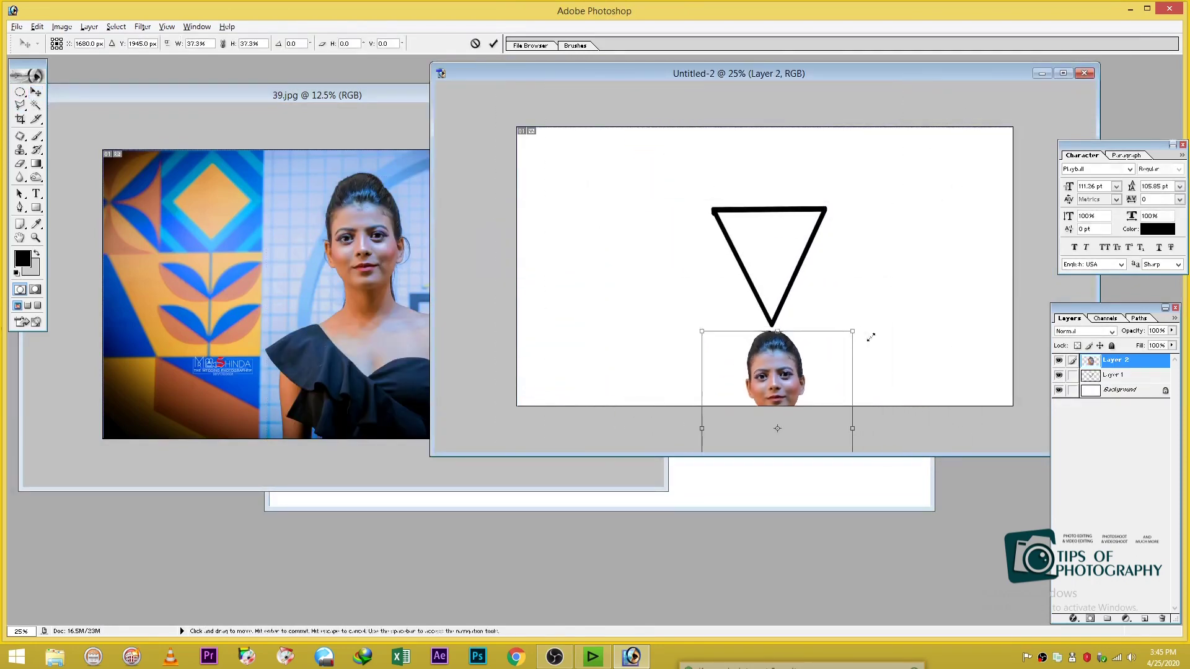
left_click_drag(766, 374, 742, 216)
key("Return")
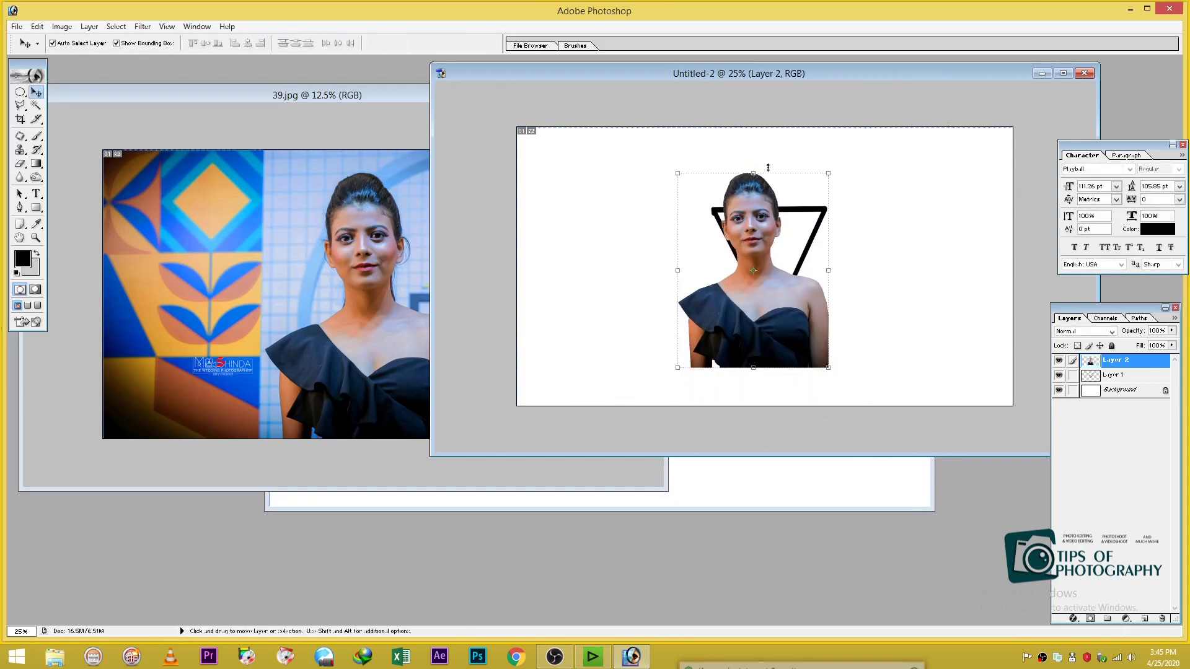
left_click_drag(770, 160, 786, 162)
left_click_drag(759, 224, 779, 209)
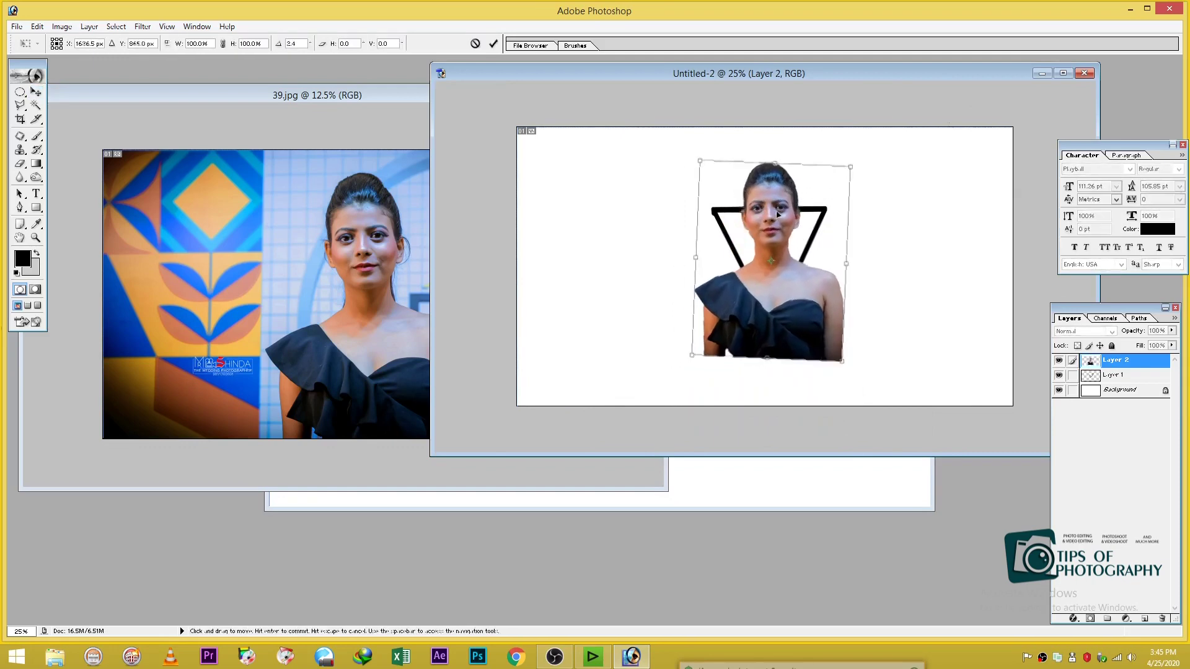
key("Return")
left_click_drag(779, 260, 779, 231)
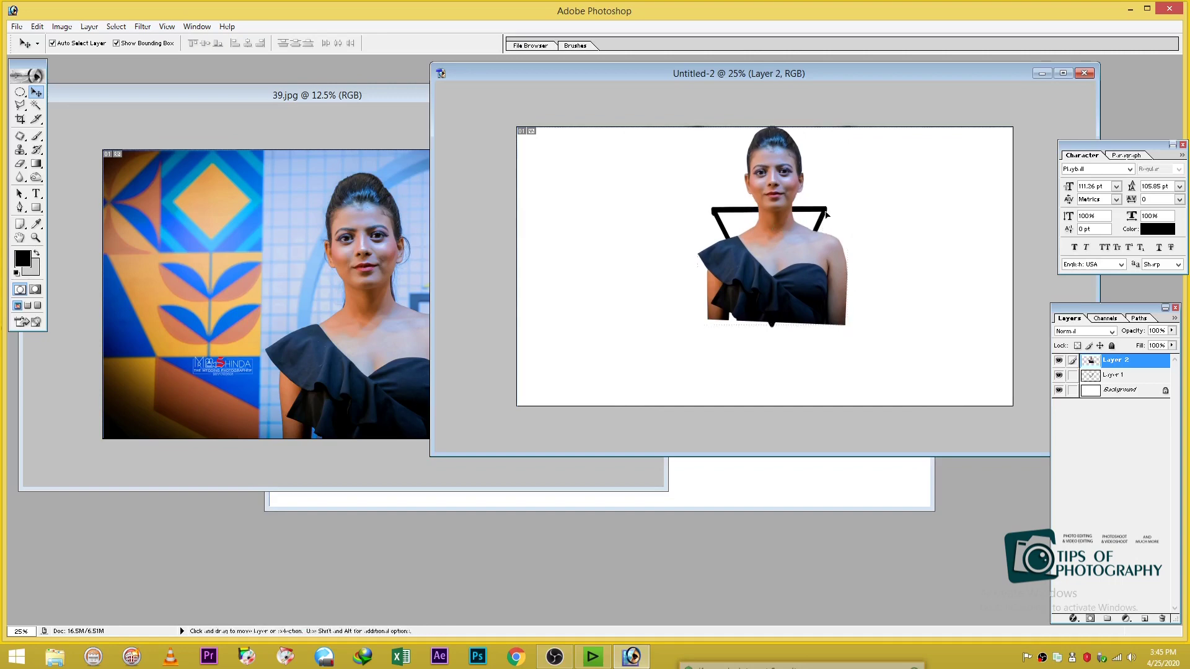
- Resize, rotate and squash the triangle layer so it frames the woman's torso
left_click(1128, 376)
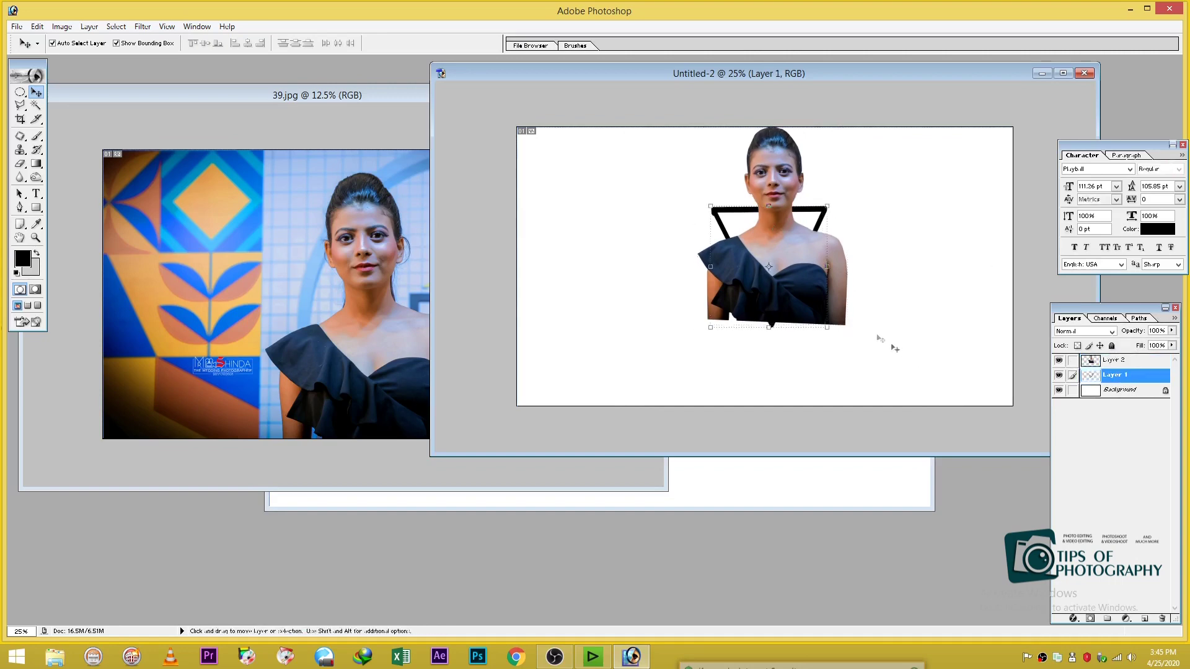
key("ctrl+t")
left_click_drag(827, 326, 858, 373)
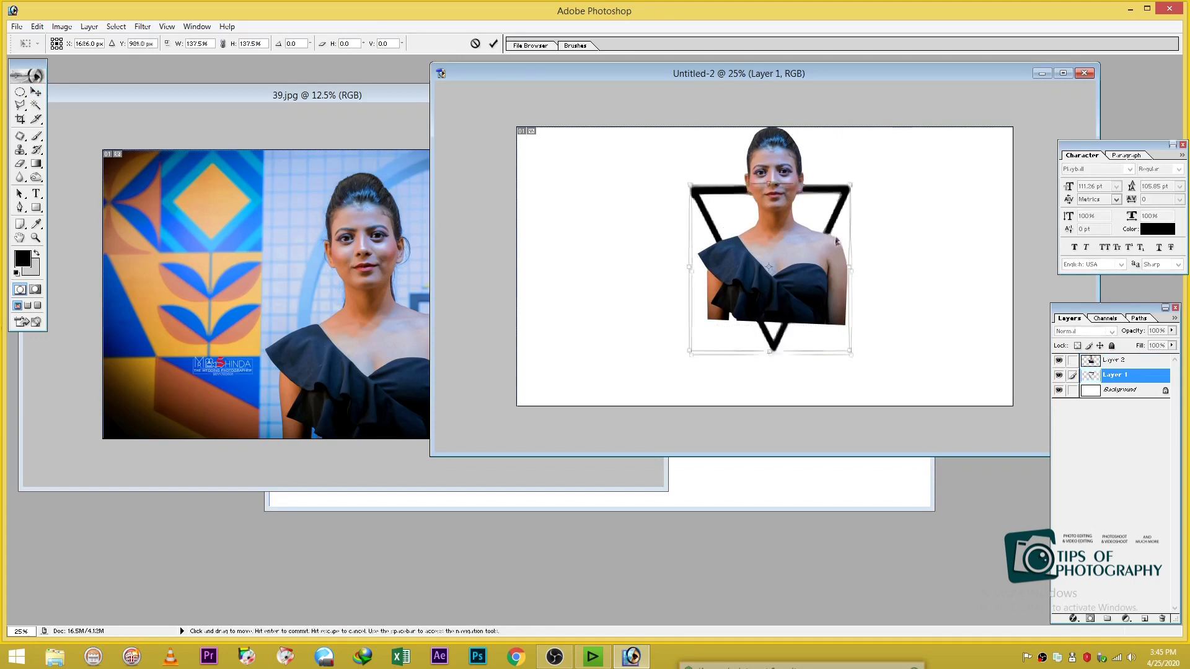
left_click_drag(842, 257, 841, 276)
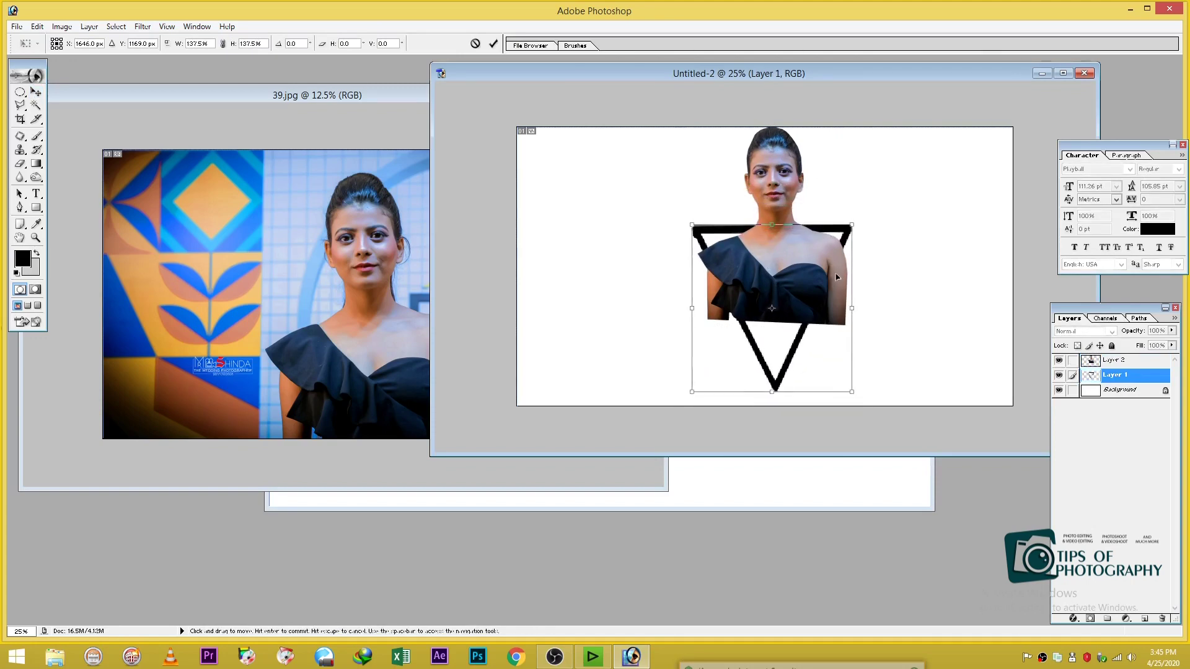
left_click_drag(857, 224, 849, 235)
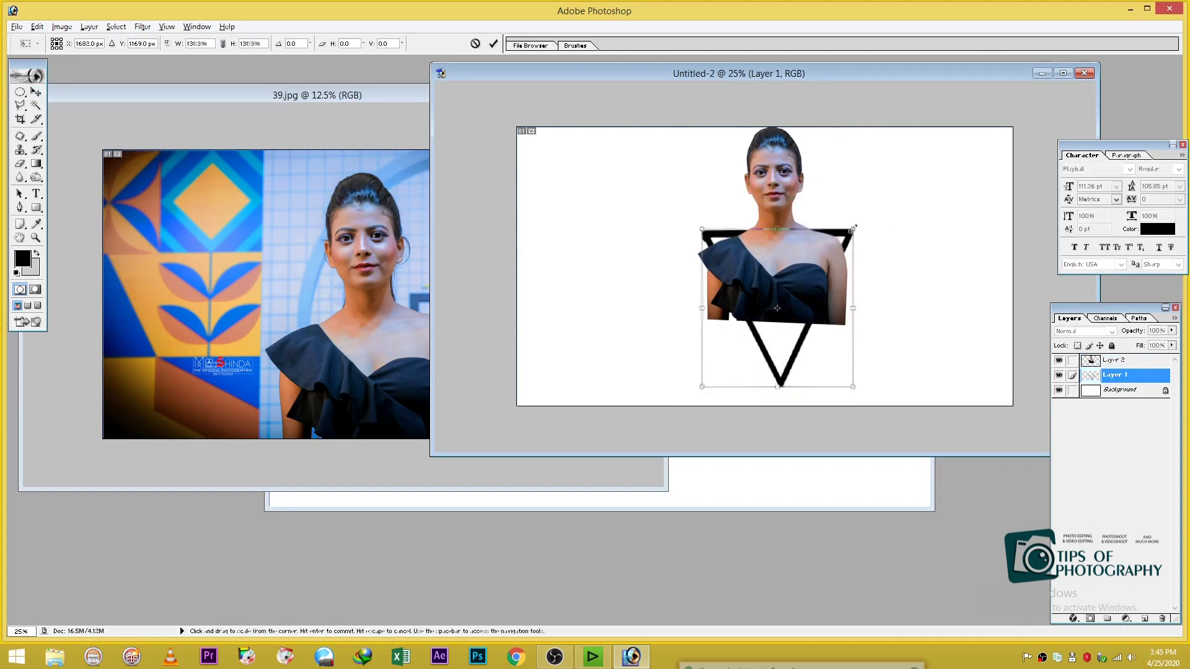
left_click_drag(825, 279, 826, 271)
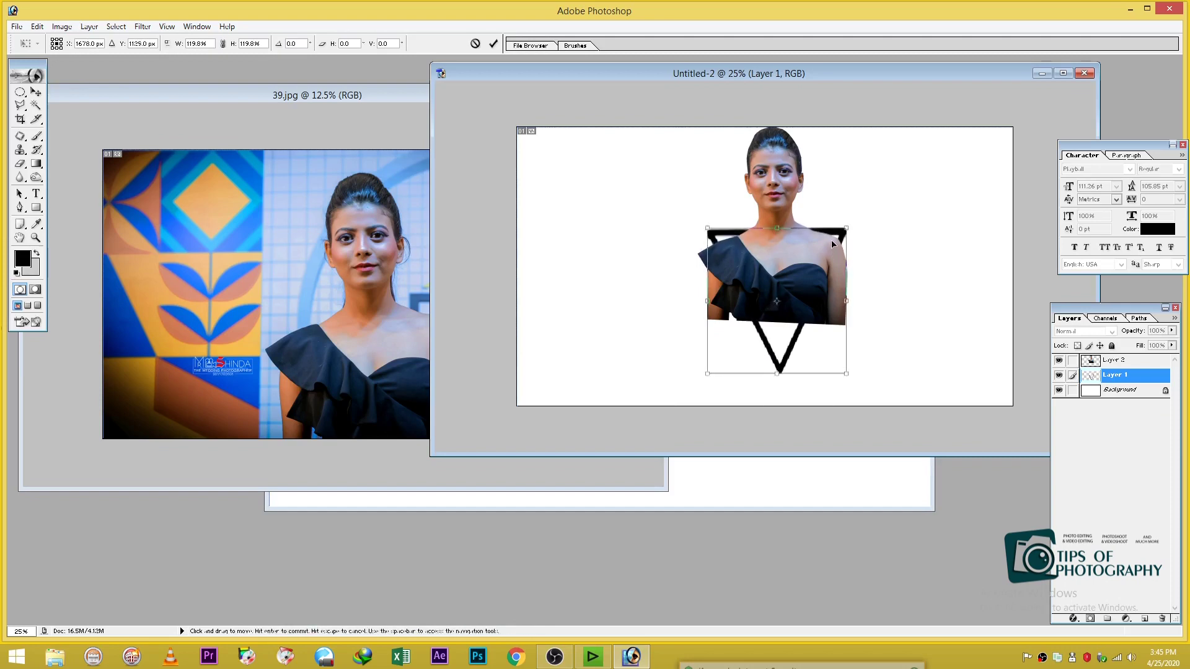
left_click_drag(867, 238, 858, 230)
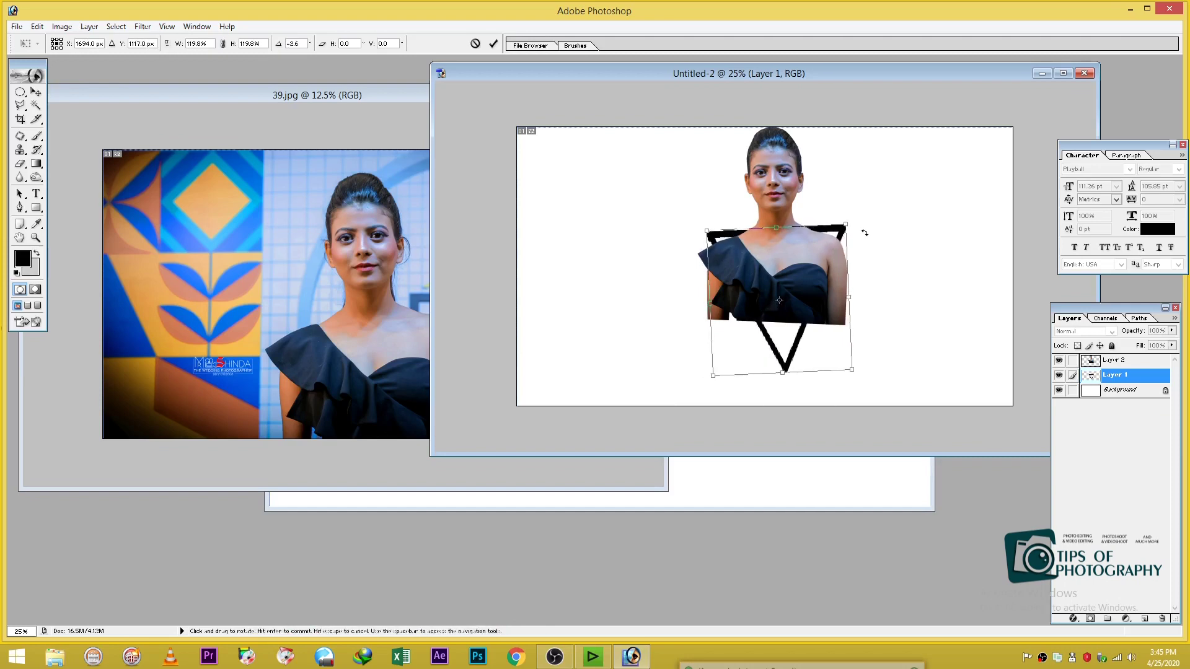
left_click_drag(806, 277, 805, 272)
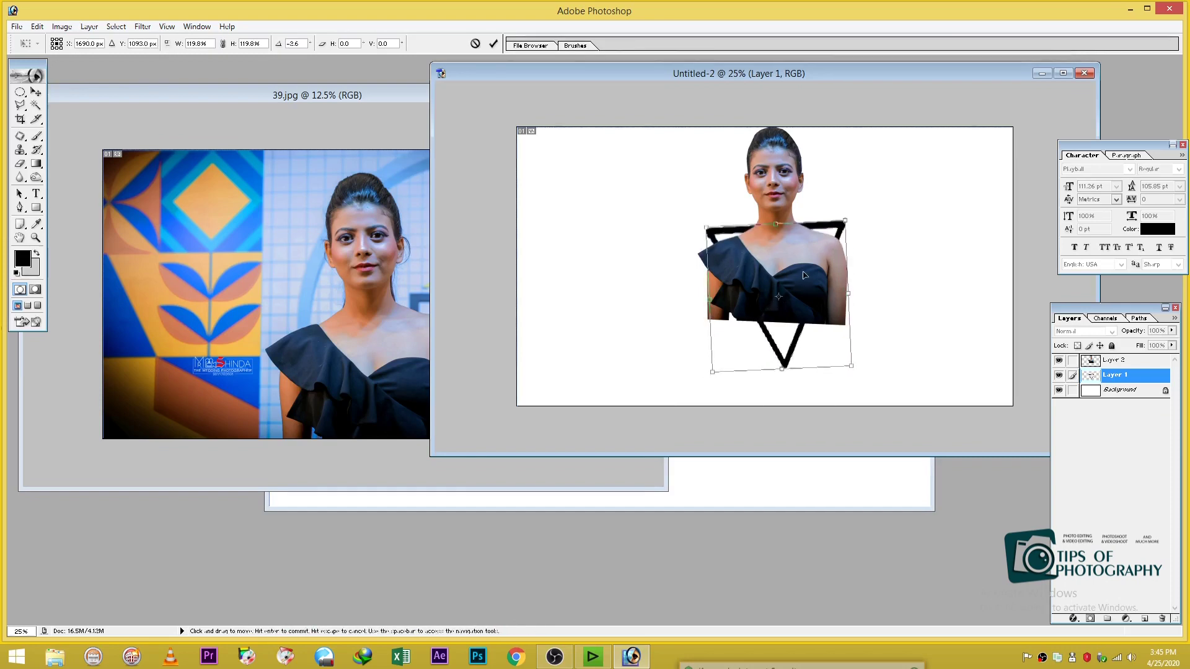
left_click_drag(850, 365, 838, 344)
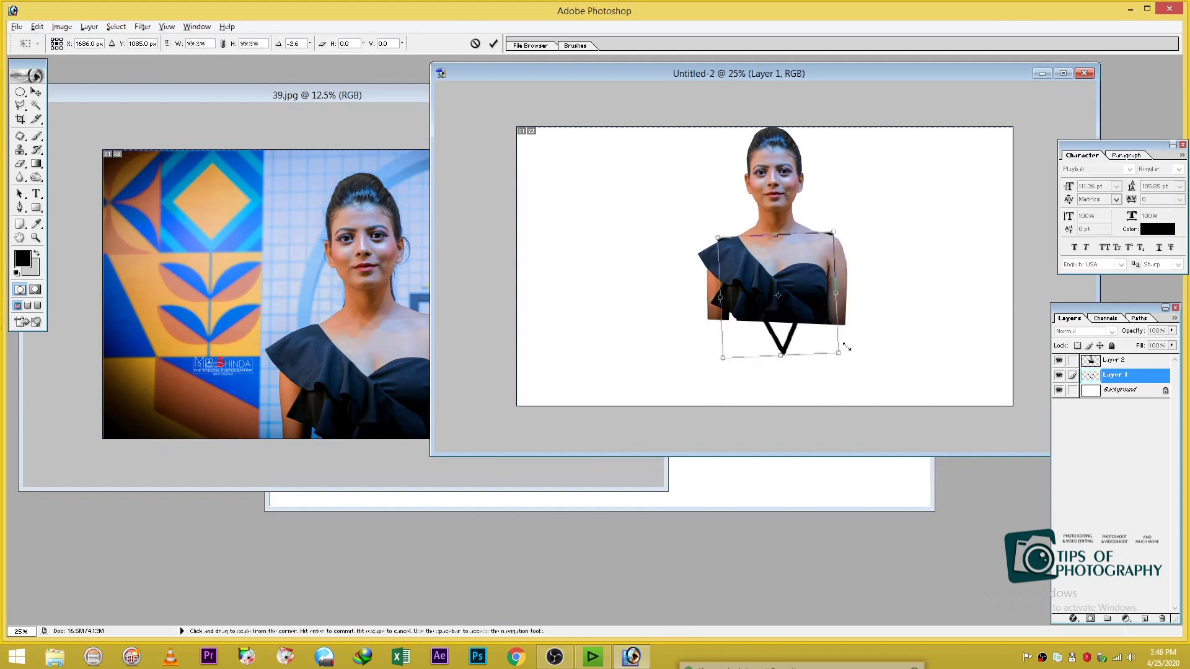
left_click_drag(774, 280, 772, 280)
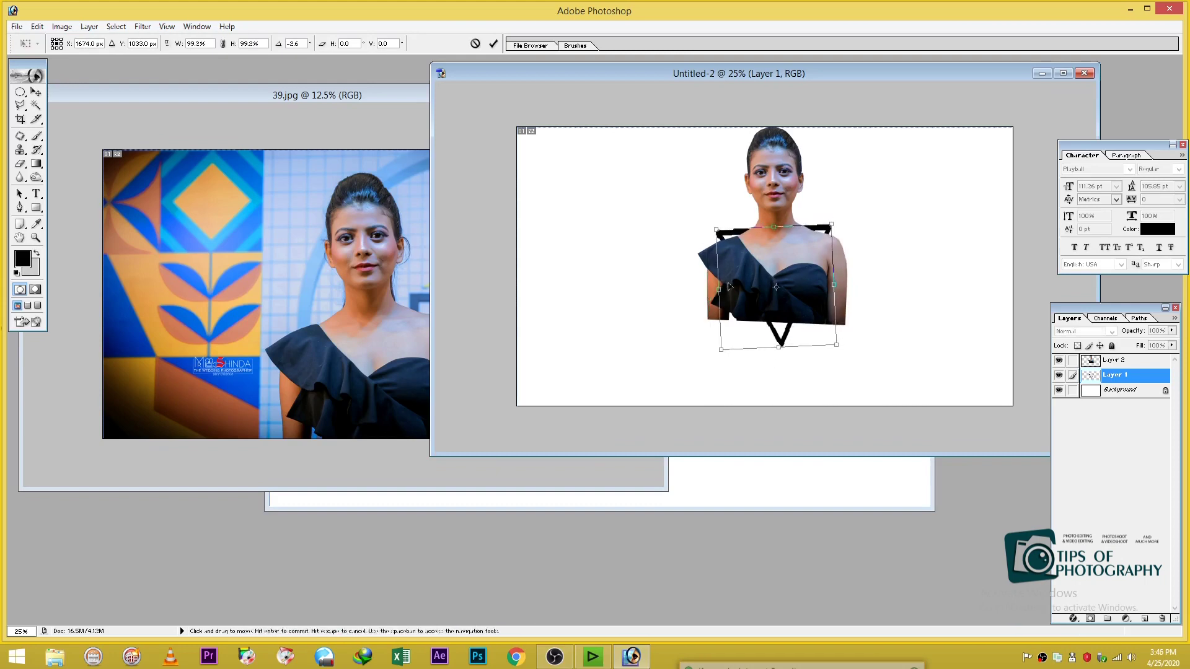
left_click_drag(778, 346, 780, 321)
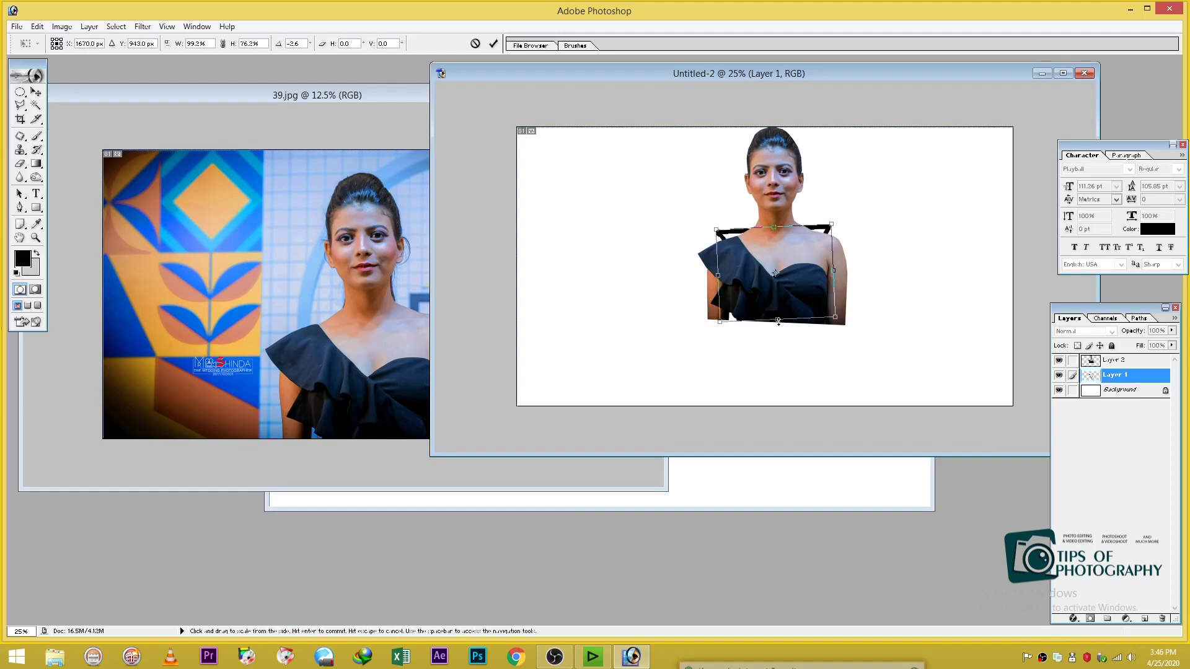
key("Return")
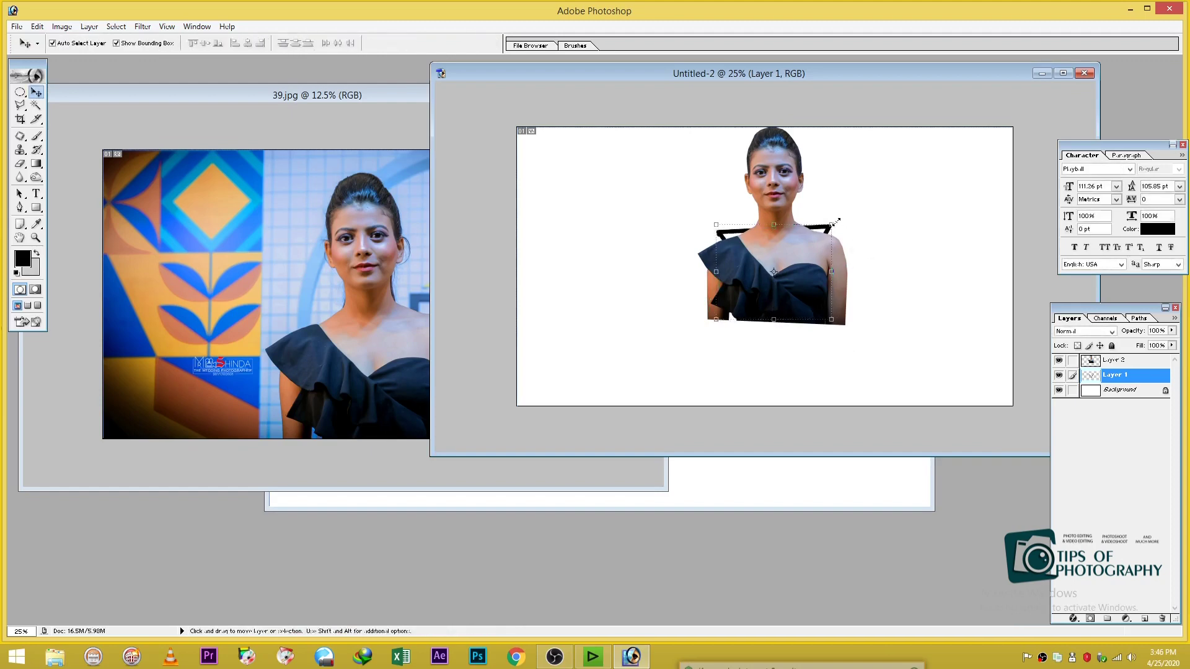
- Duplicate the triangle layer with Ctrl+J and move the copy above the woman's layer
left_click(957, 296)
left_click(1092, 376)
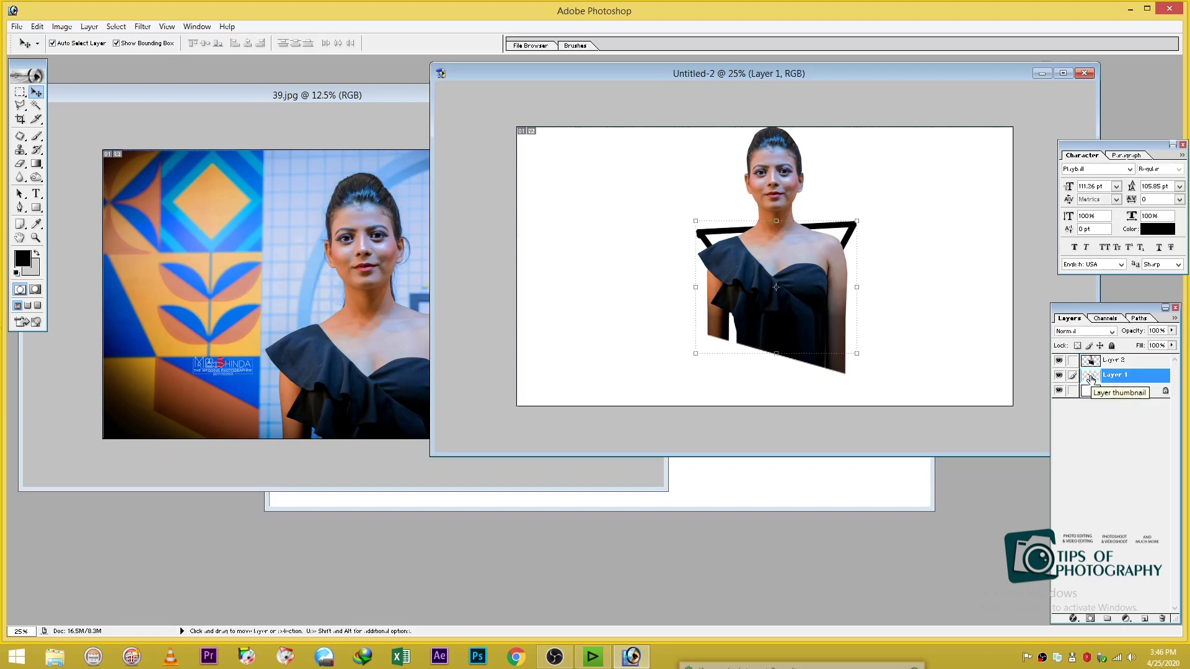
key("ctrl+j")
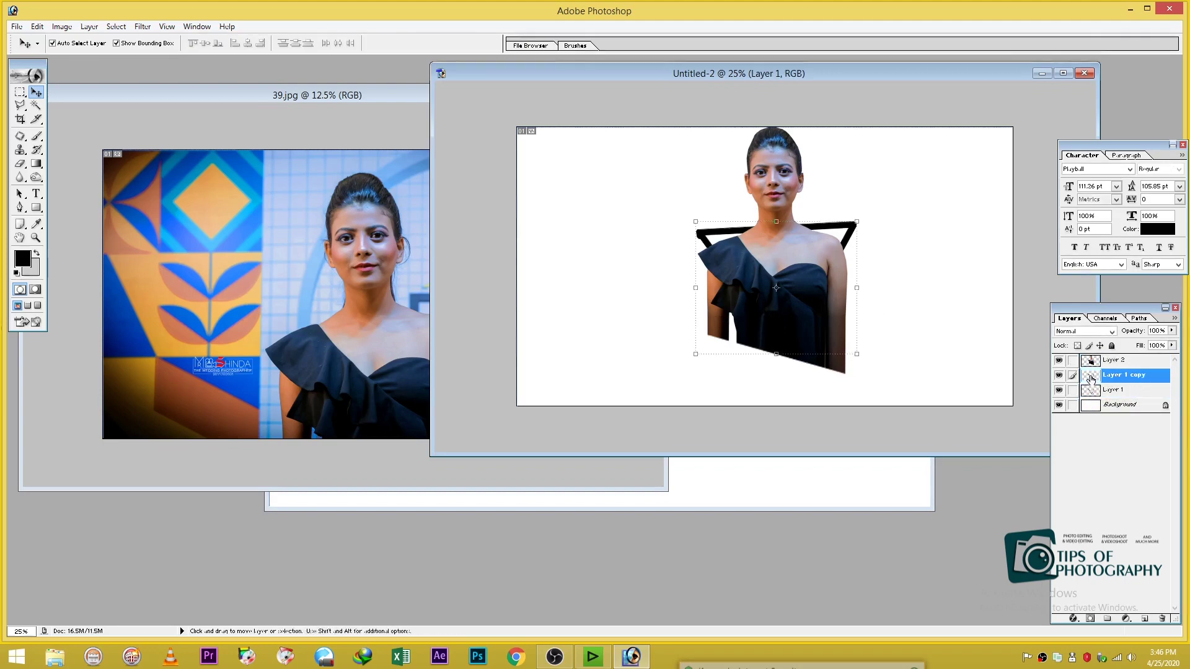
left_click_drag(1115, 383, 1108, 363)
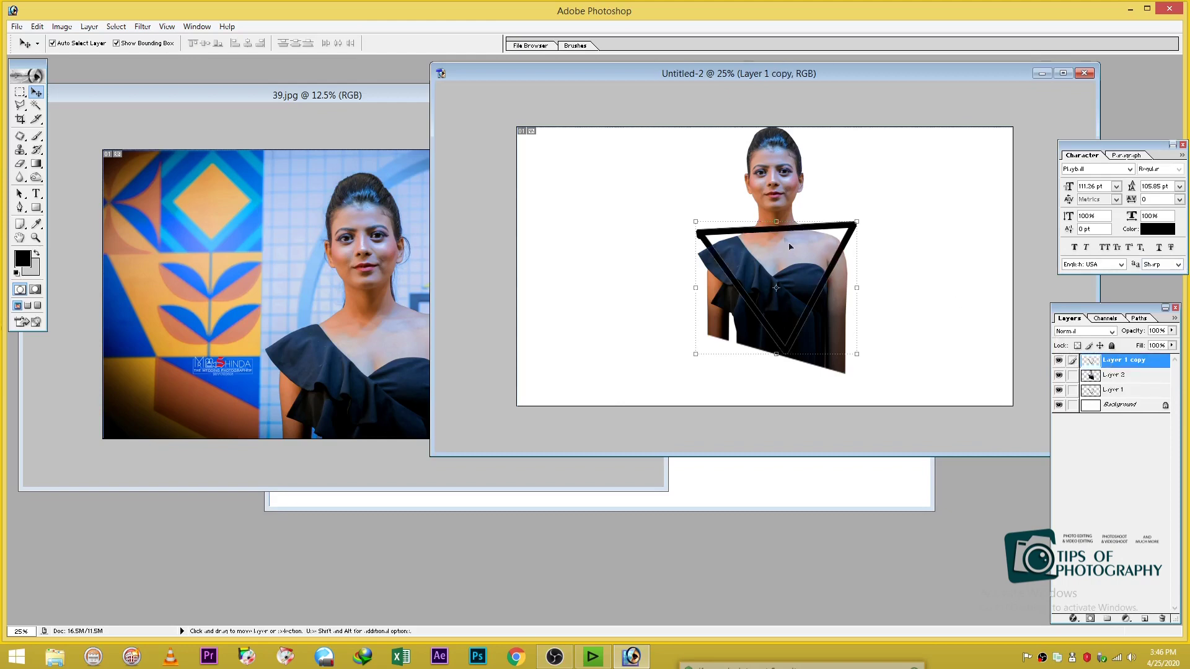
left_click(21, 105)
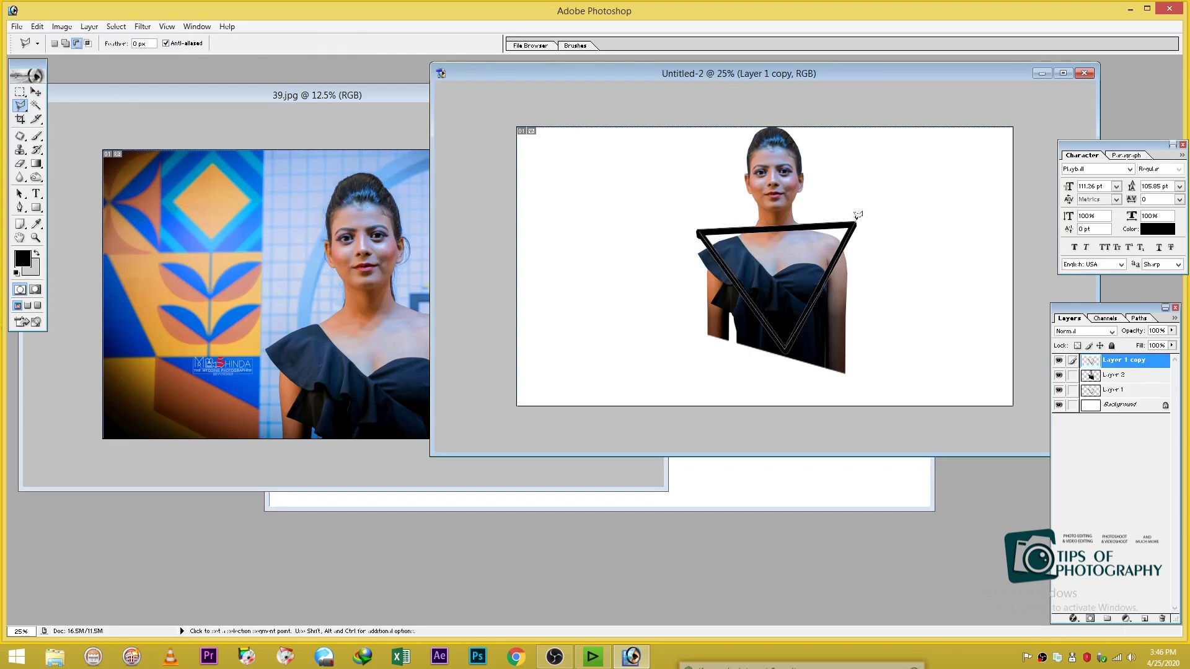
- Lasso a selection around the woman's head and the triangle area
left_click(808, 222)
left_click(816, 145)
left_click(786, 114)
left_click(716, 119)
left_click(709, 176)
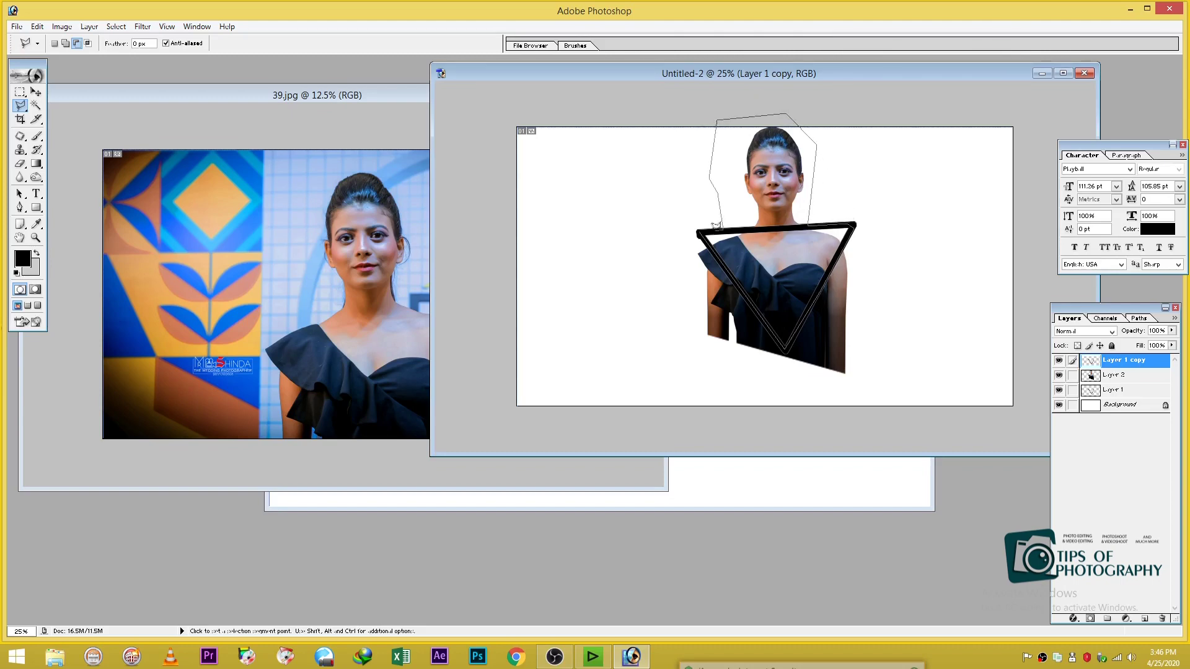
double_click(707, 226)
- On Layer 2, invert the selection, delete the body outside the triangle, and deselect
left_click(1125, 377)
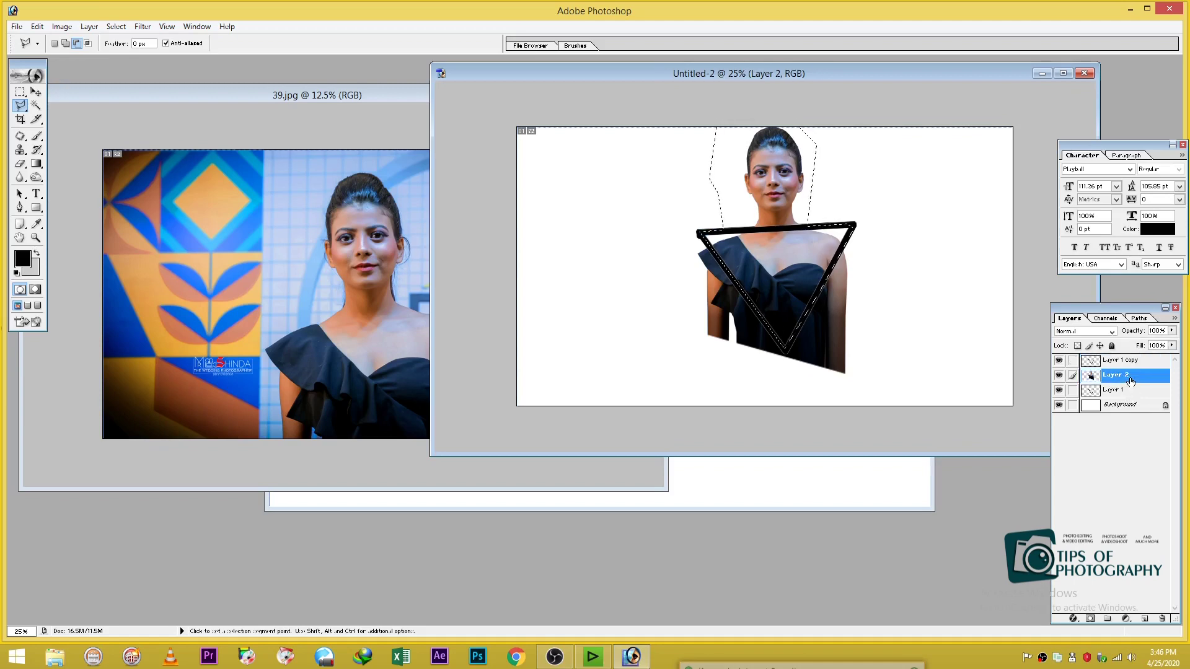
key("Delete")
key("ctrl+z")
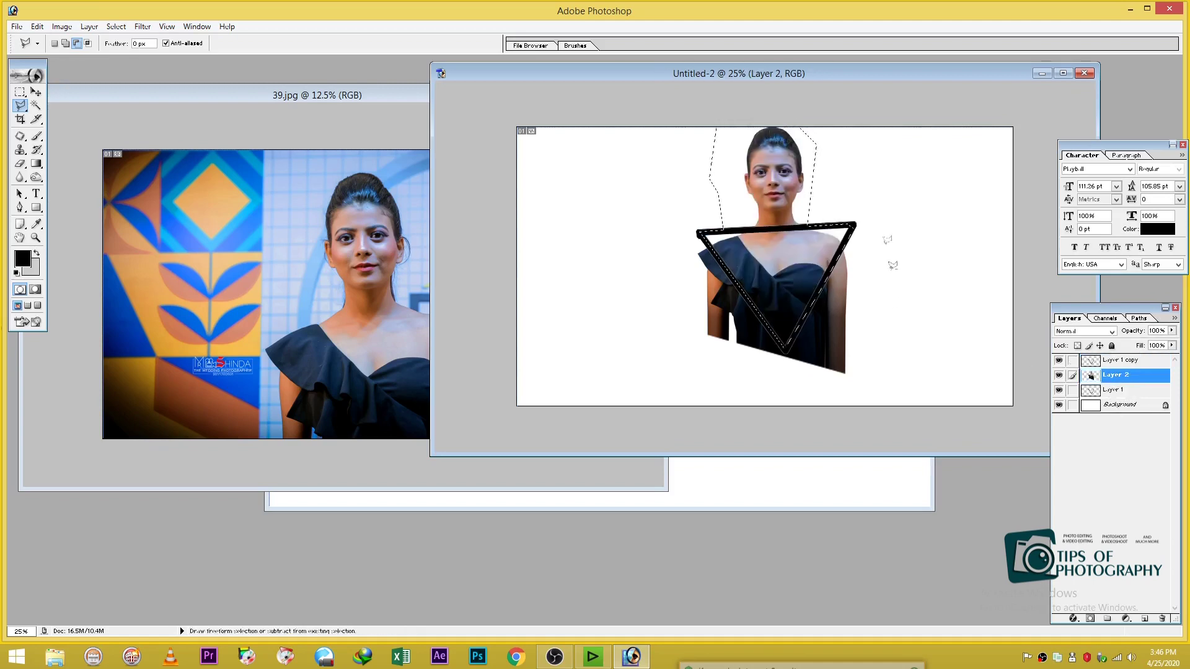
right_click(880, 238)
left_click(922, 260)
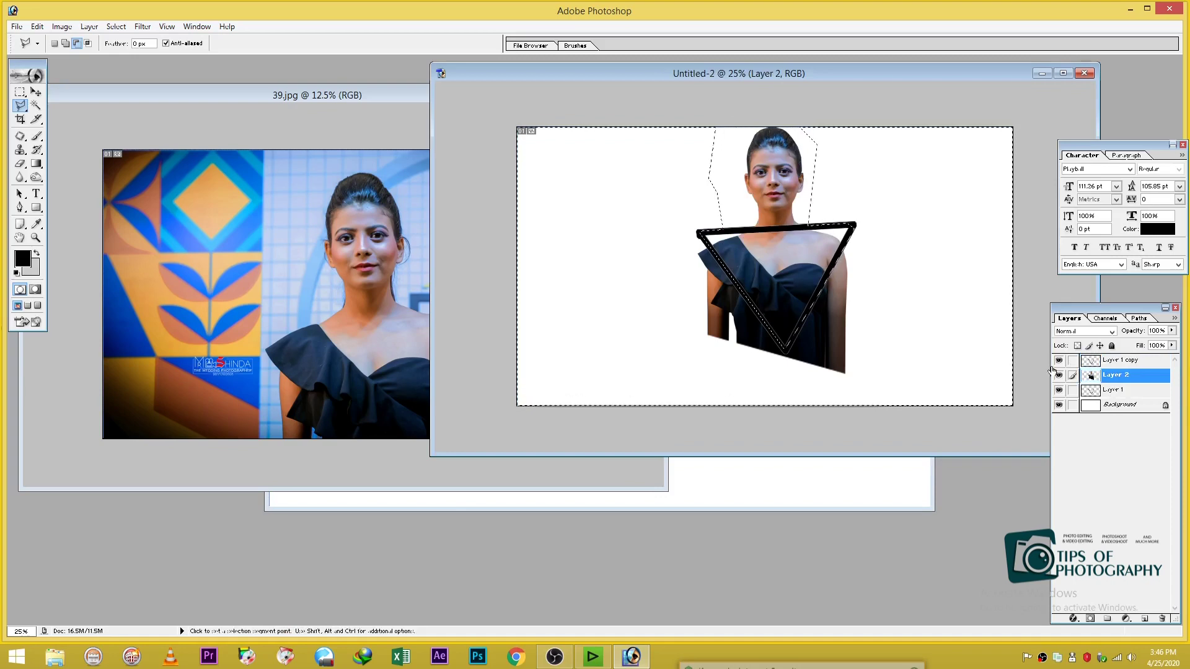
key("Delete")
key("ctrl+d")
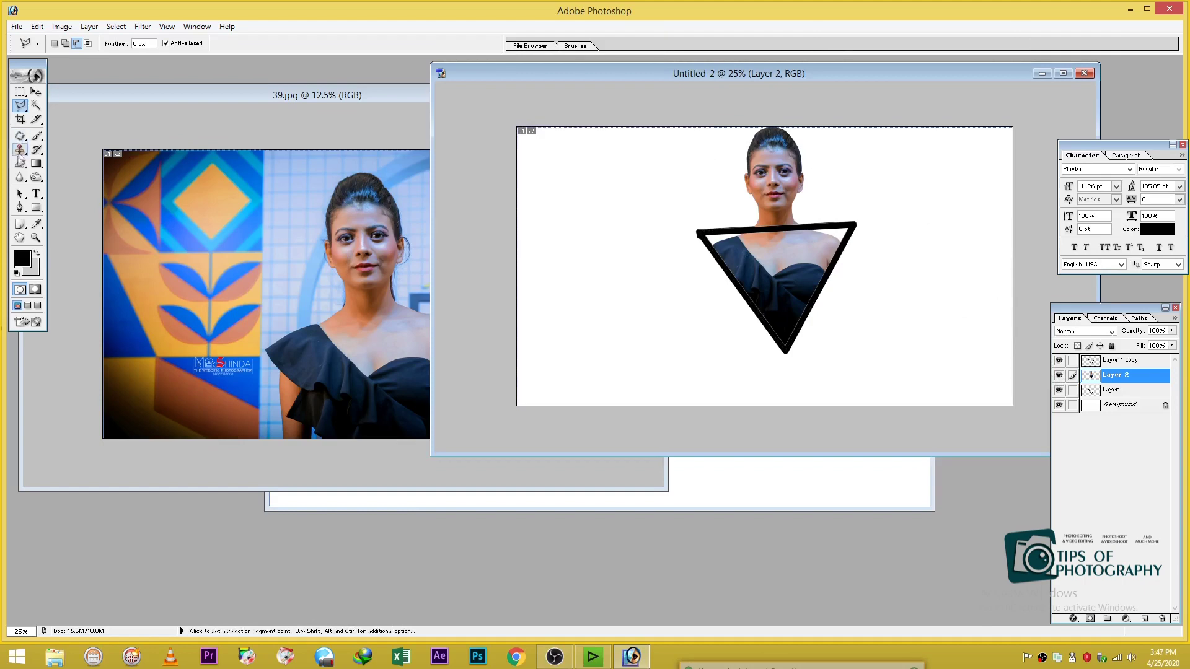
left_click(20, 163)
- Erase parts of the triangle copy's top edge and sides with a 175 px eraser
left_click(1126, 364)
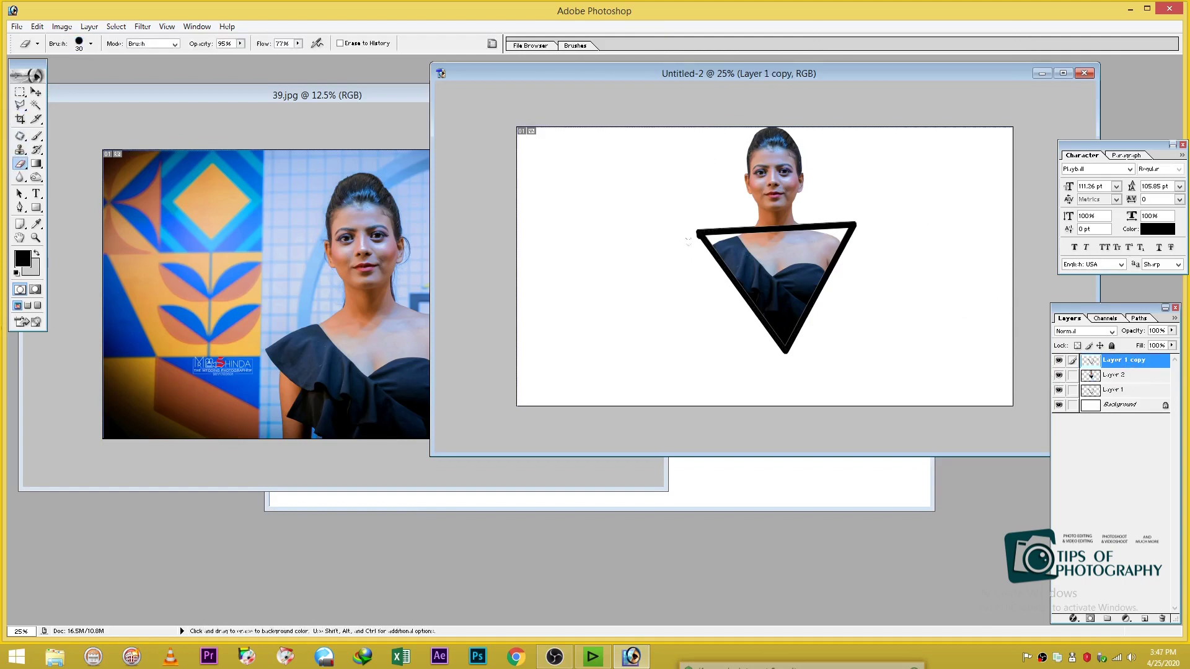
key("bracketright")
key("bracketright")
key("bracketright")
mouse_move(766, 226)
left_mouse_down()
mouse_move(688, 225)
mouse_move(888, 226)
left_mouse_up()
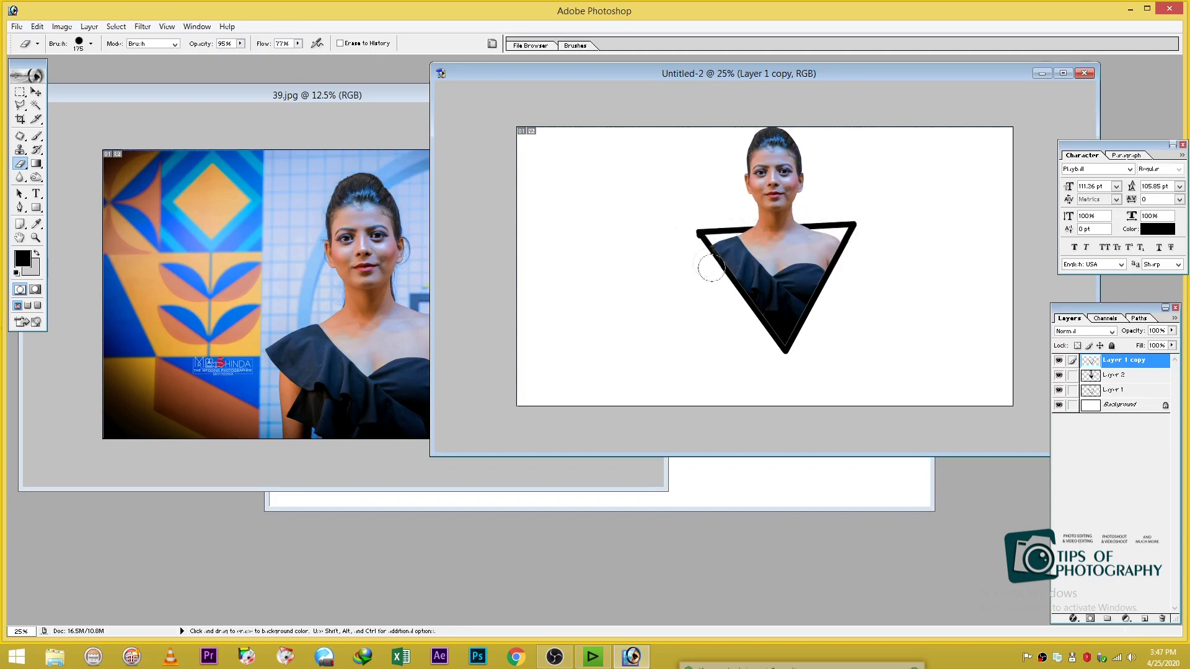
left_click_drag(721, 257, 784, 347)
left_click_drag(850, 213, 805, 313)
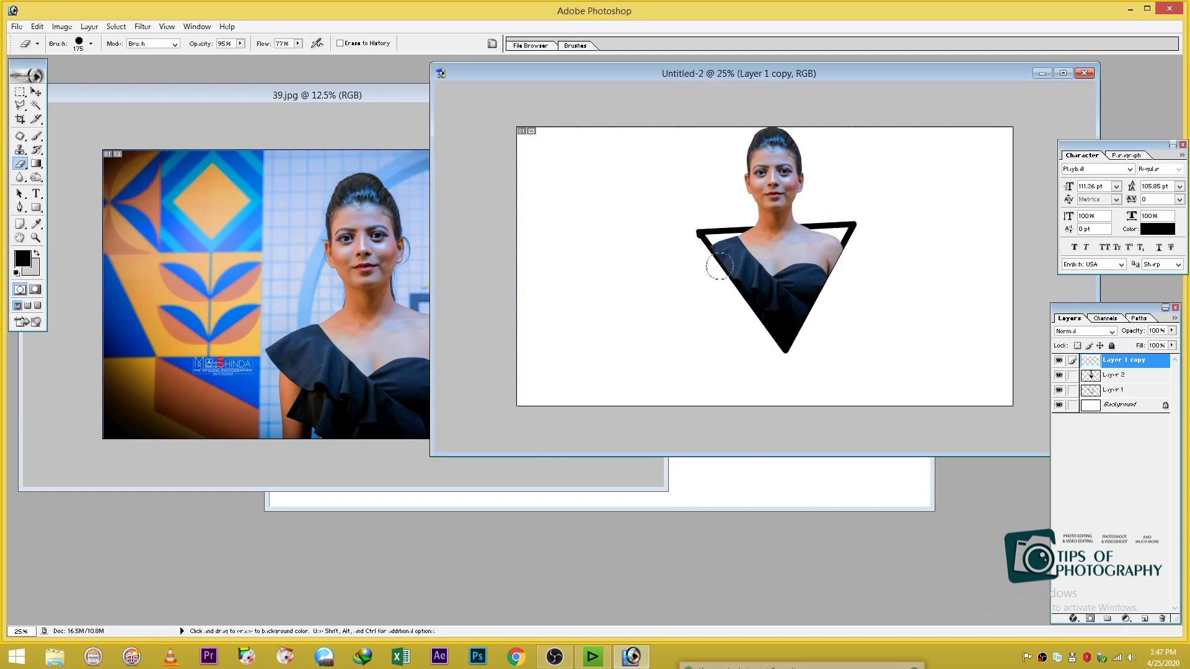
- Put Layer 2 beneath Layer 1, then erase Layer 1's top bar across the neck
left_click(36, 92)
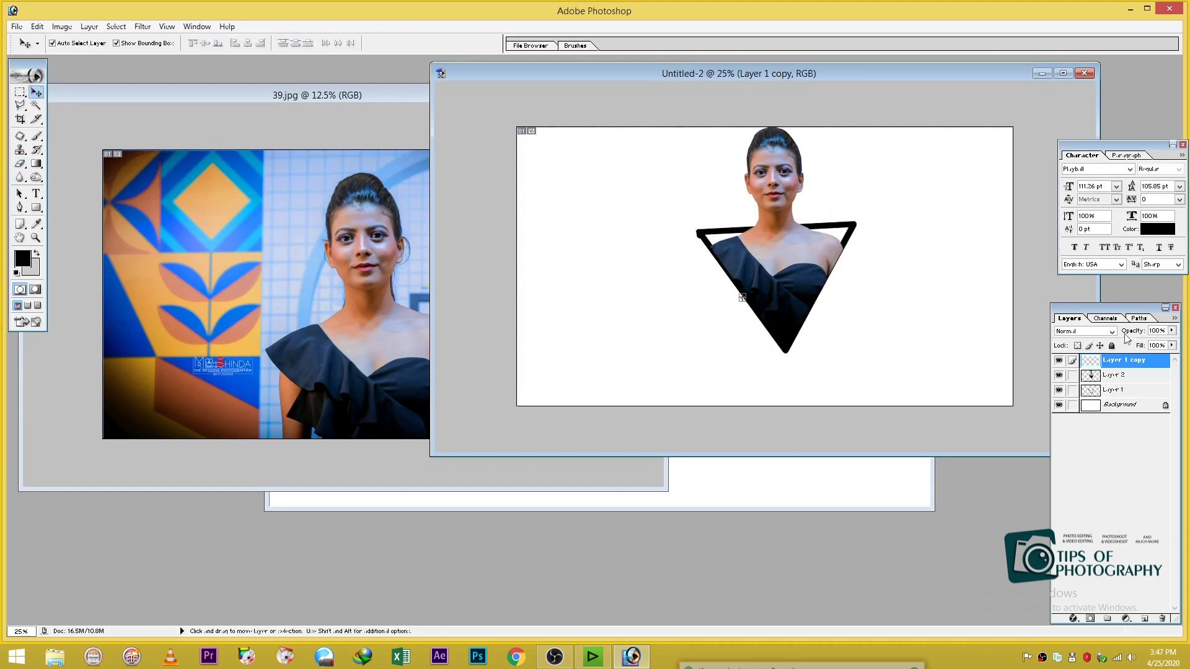
left_click_drag(1092, 376, 1094, 404)
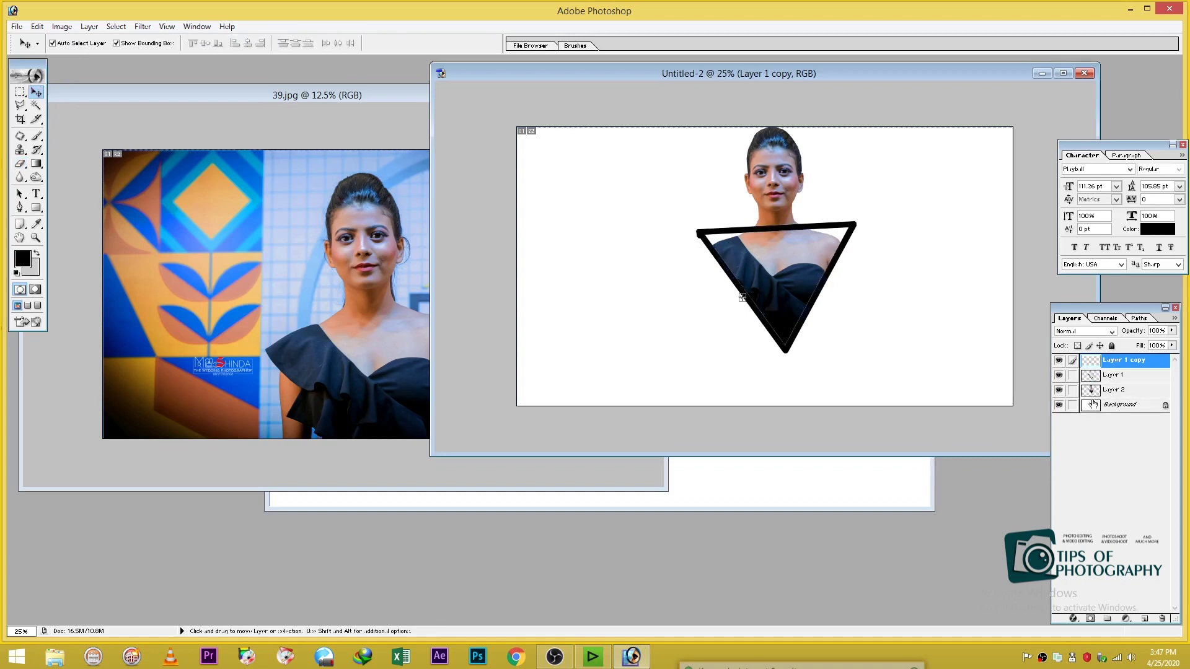
left_click(726, 239, "ctrl")
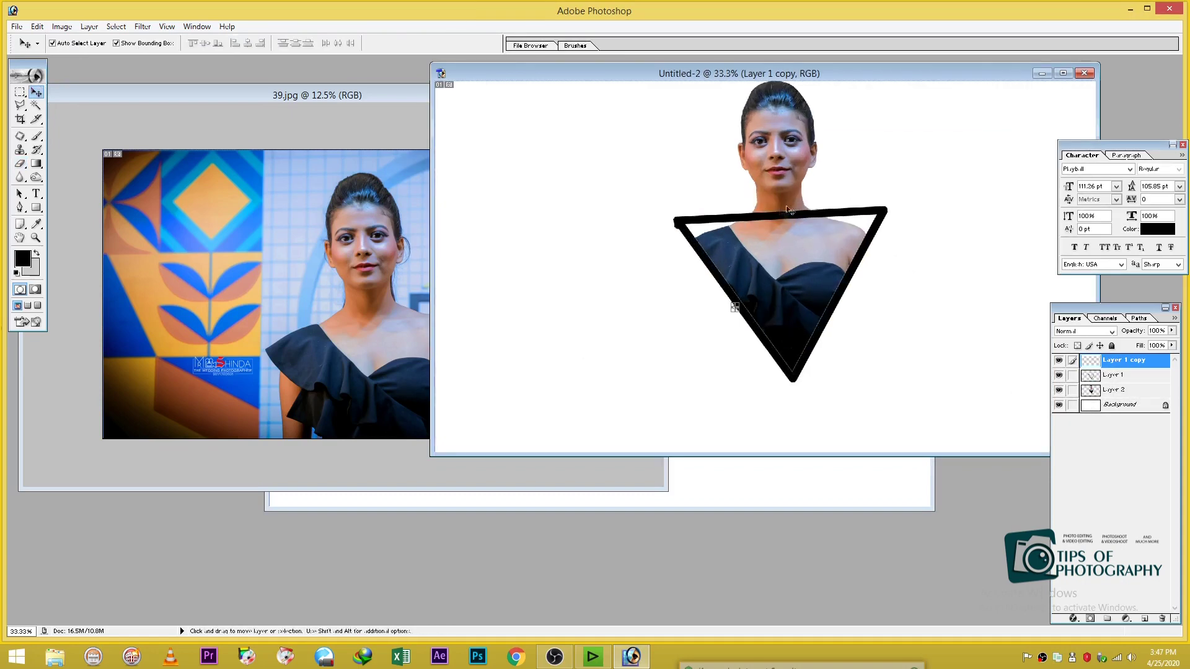
left_click(726, 239, "ctrl")
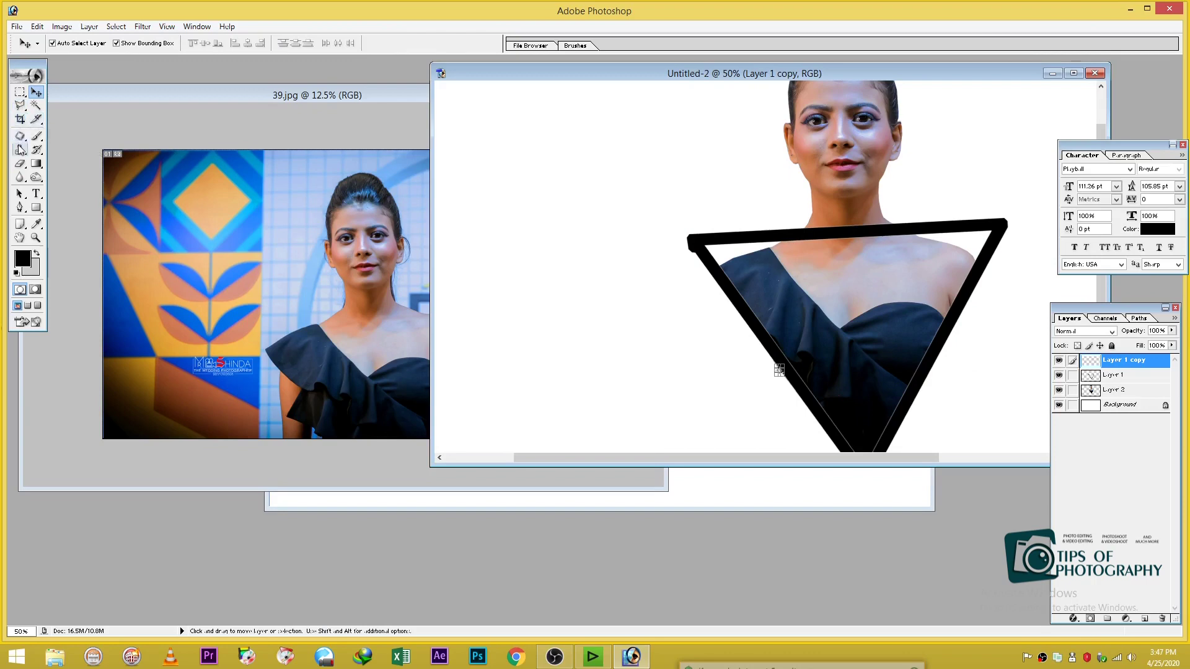
left_click(20, 164)
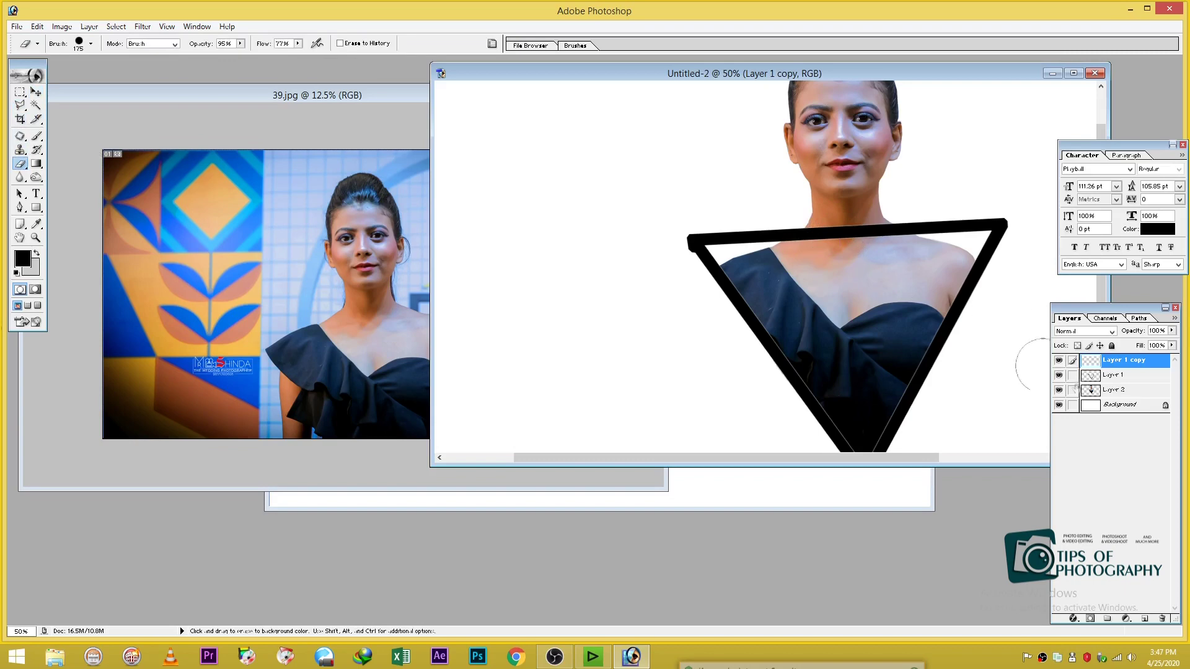
left_click(1103, 375)
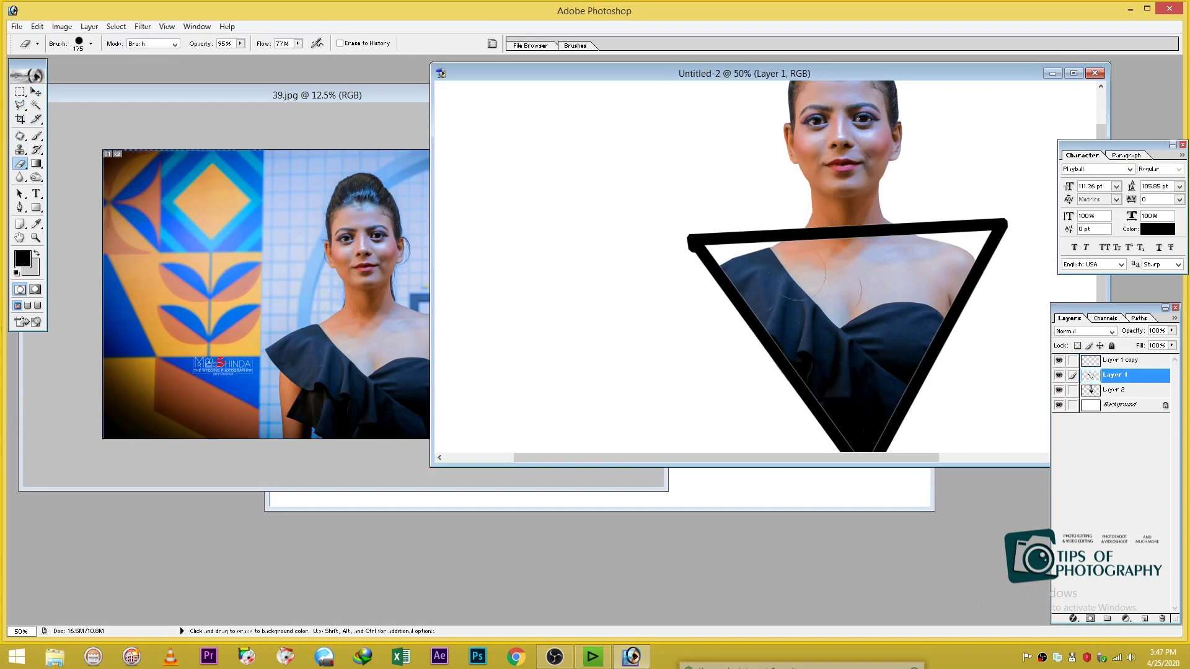
left_click(821, 240)
mouse_move(827, 248)
left_mouse_down()
mouse_move(894, 255)
mouse_move(883, 248)
left_mouse_up()
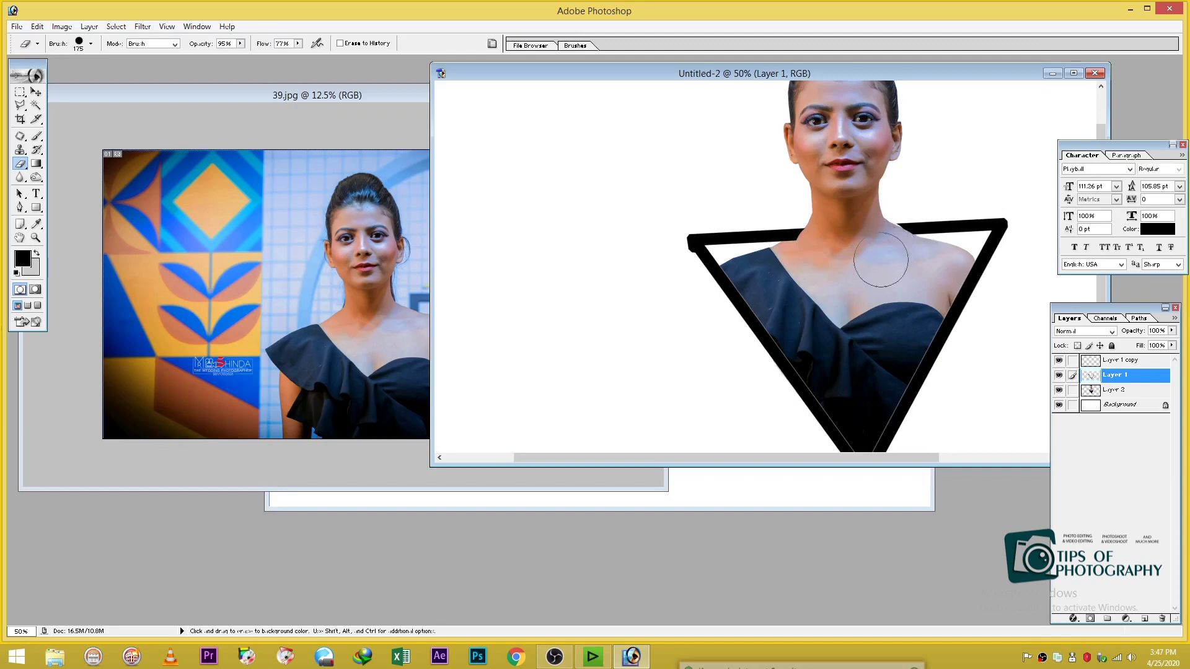
key("ctrl")
left_click(852, 300, "ctrl+alt")
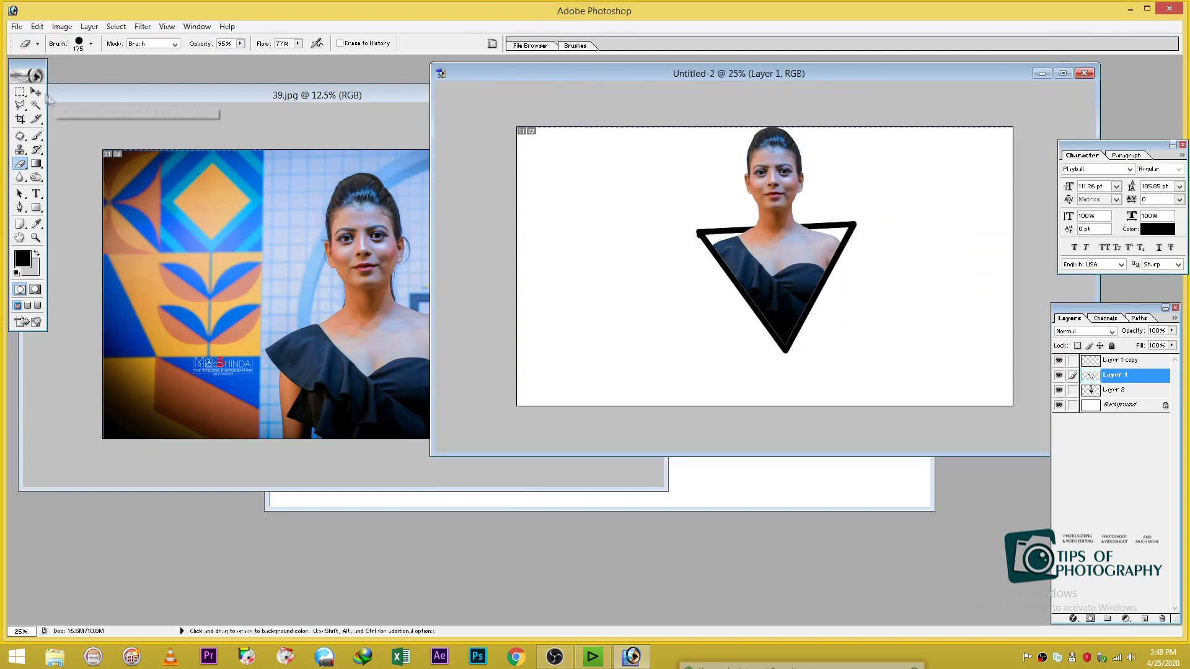
- Select the woman cut-out on Layer 2 and open the Liquify filter on it
left_click(37, 93)
left_click(765, 180)
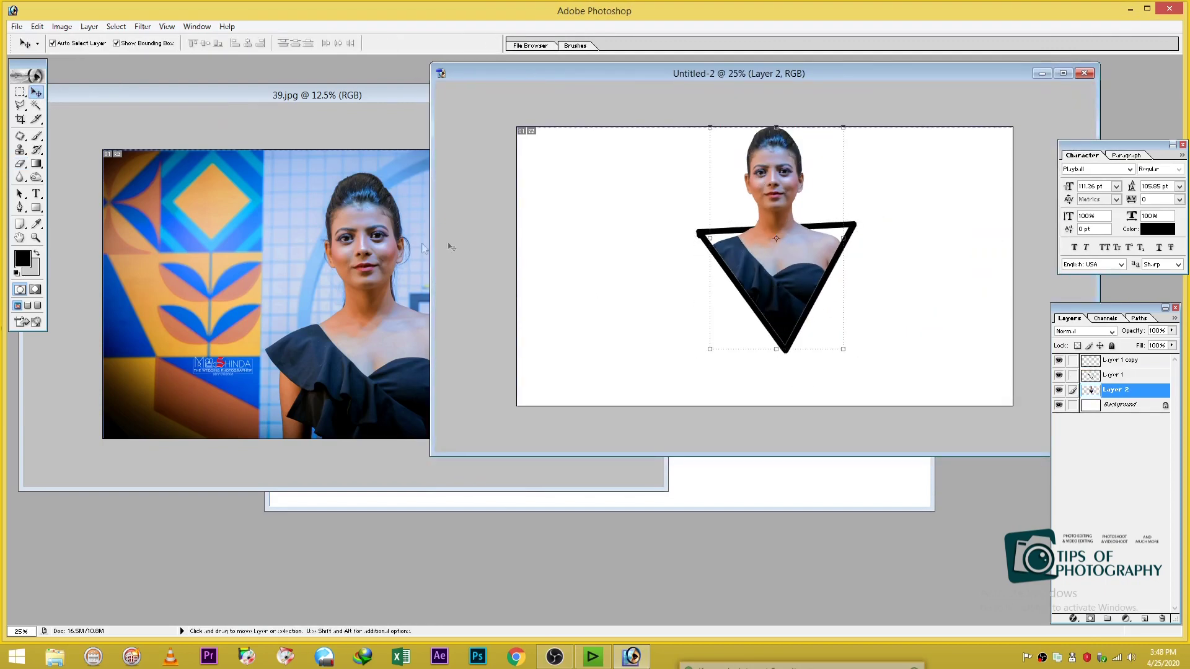
left_click(145, 27)
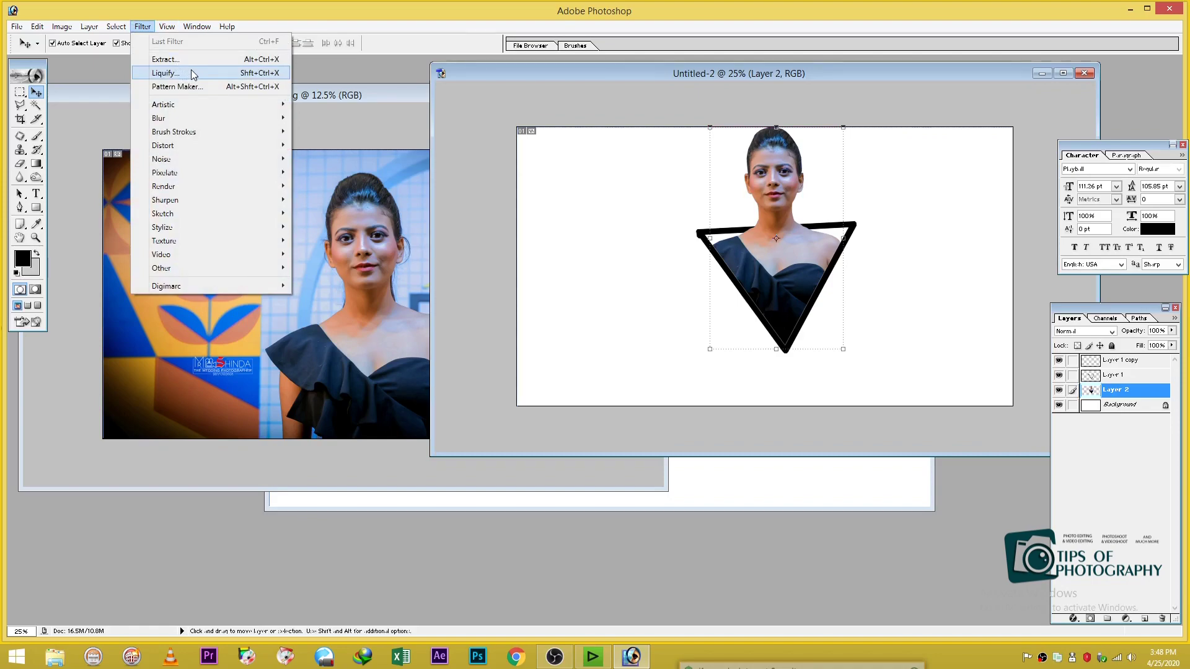
left_click(191, 73)
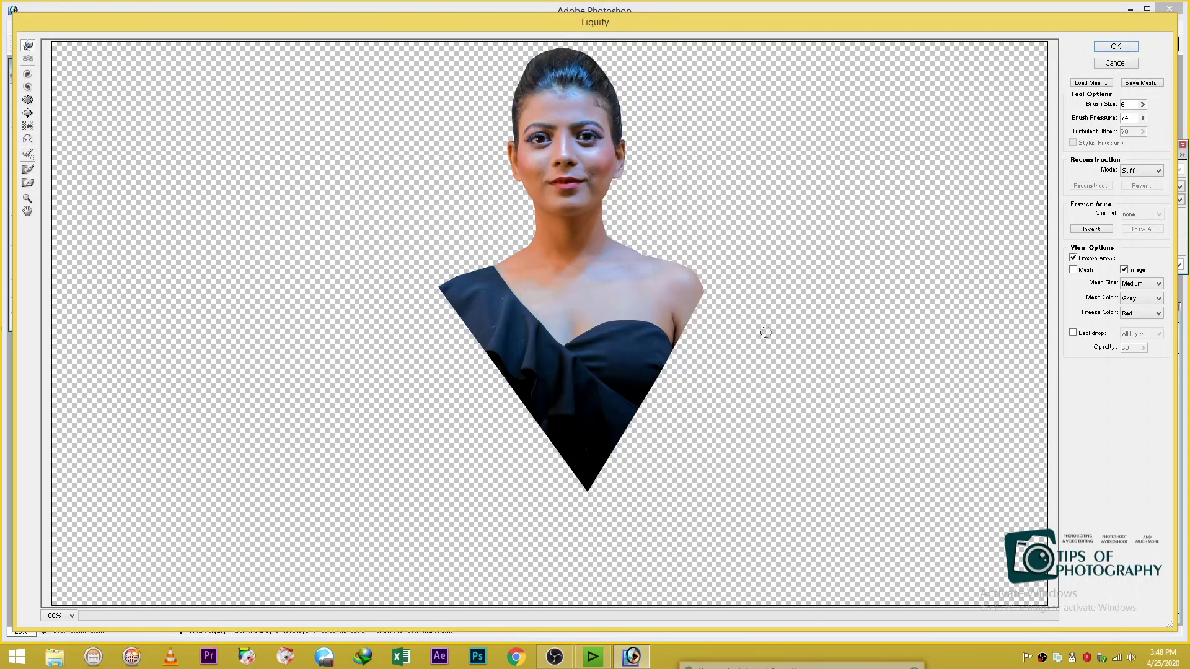
- Test-warp the right shoulder edge, undo it, and shrink the Forward Warp brush to 23
left_click_drag(693, 284, 708, 301)
key("ctrl+z")
left_click(1142, 105)
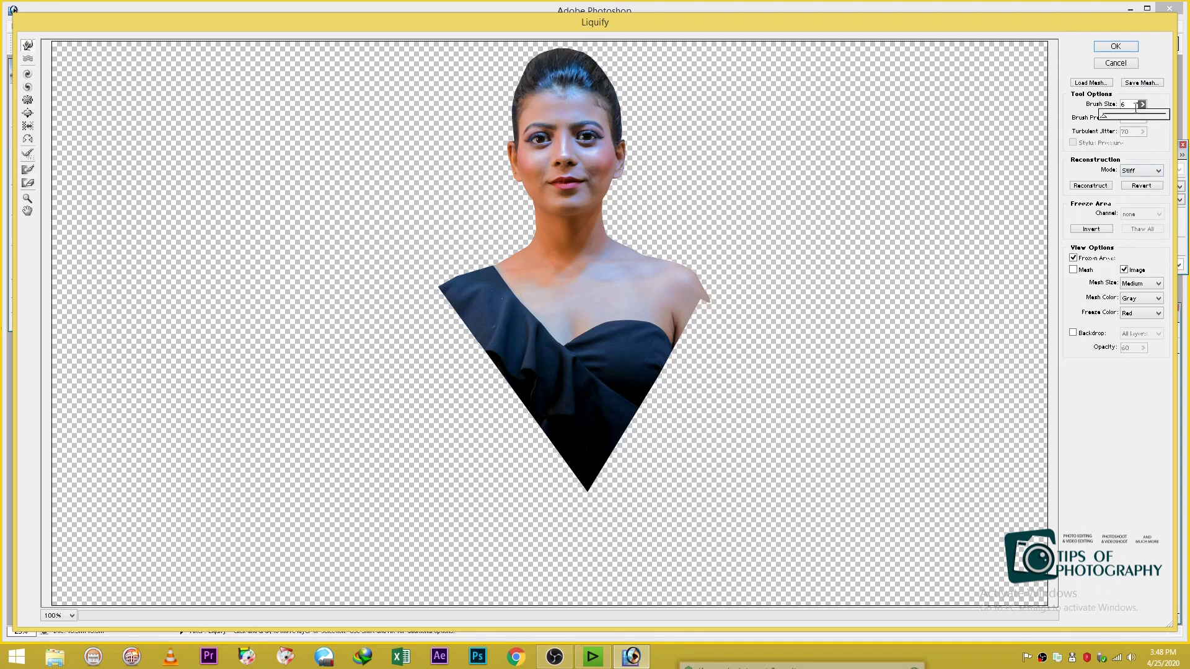
left_click(757, 286)
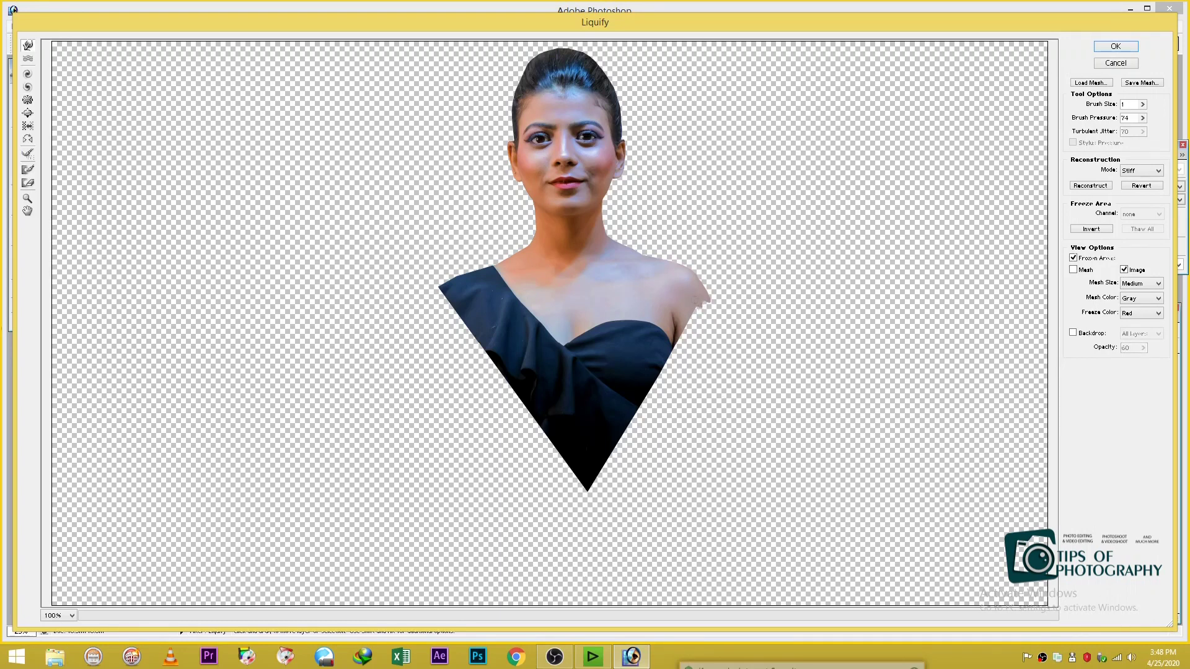
left_click(1141, 104)
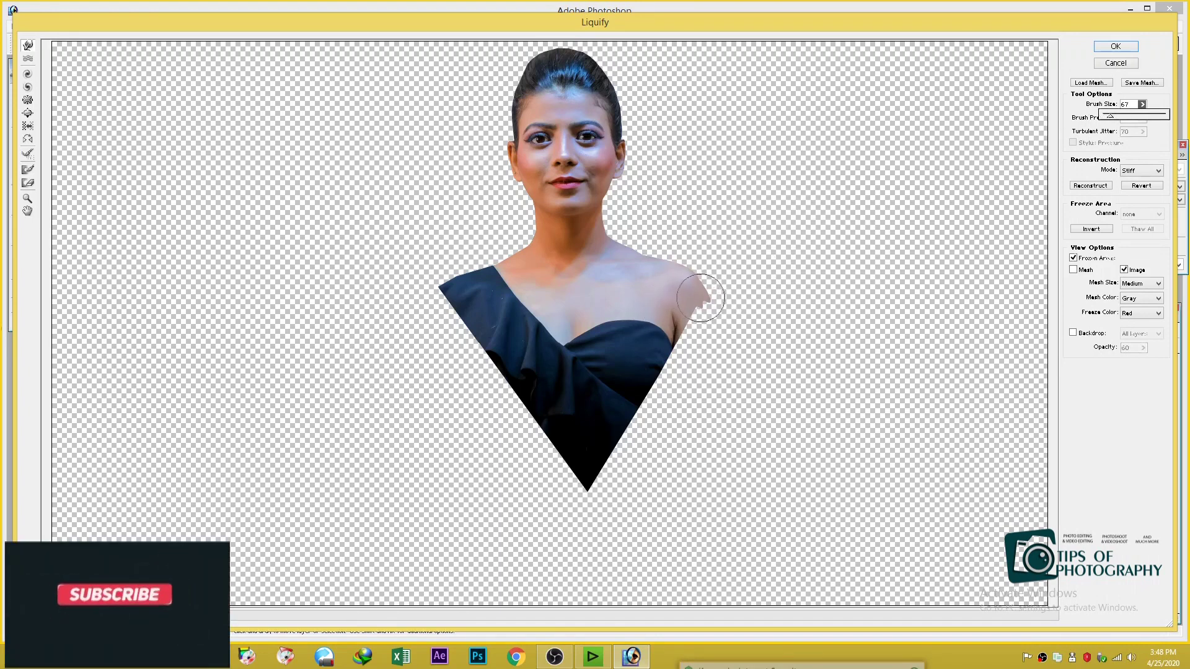
left_click(701, 296)
key("bracketleft")
key("bracketleft")
key("bracketleft")
key("bracketleft")
key("bracketleft")
key("bracketleft")
key("bracketleft")
key("bracketleft")
key("bracketleft")
key("bracketleft")
key("bracketleft")
key("bracketleft")
- Smear the right shoulder outward and pull spikes down from the right and lower dress edges
left_click_drag(701, 289, 695, 325)
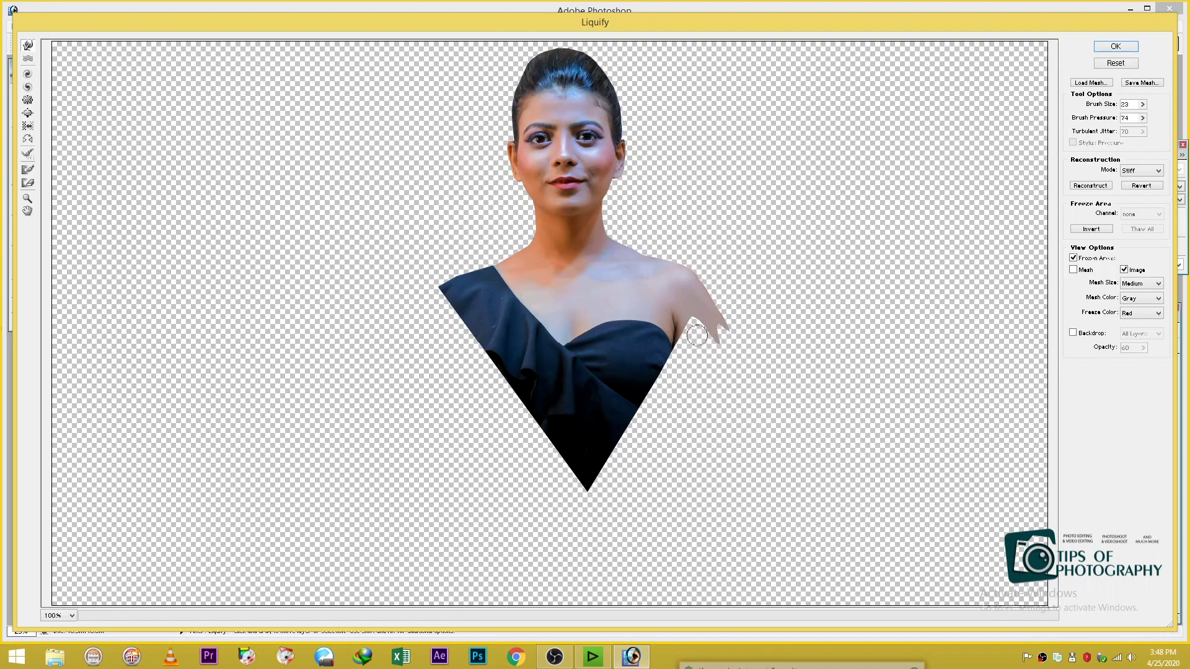
mouse_move(696, 319)
left_mouse_down()
mouse_move(684, 304)
mouse_move(703, 362)
mouse_move(682, 397)
left_mouse_up()
left_click_drag(644, 354, 684, 427)
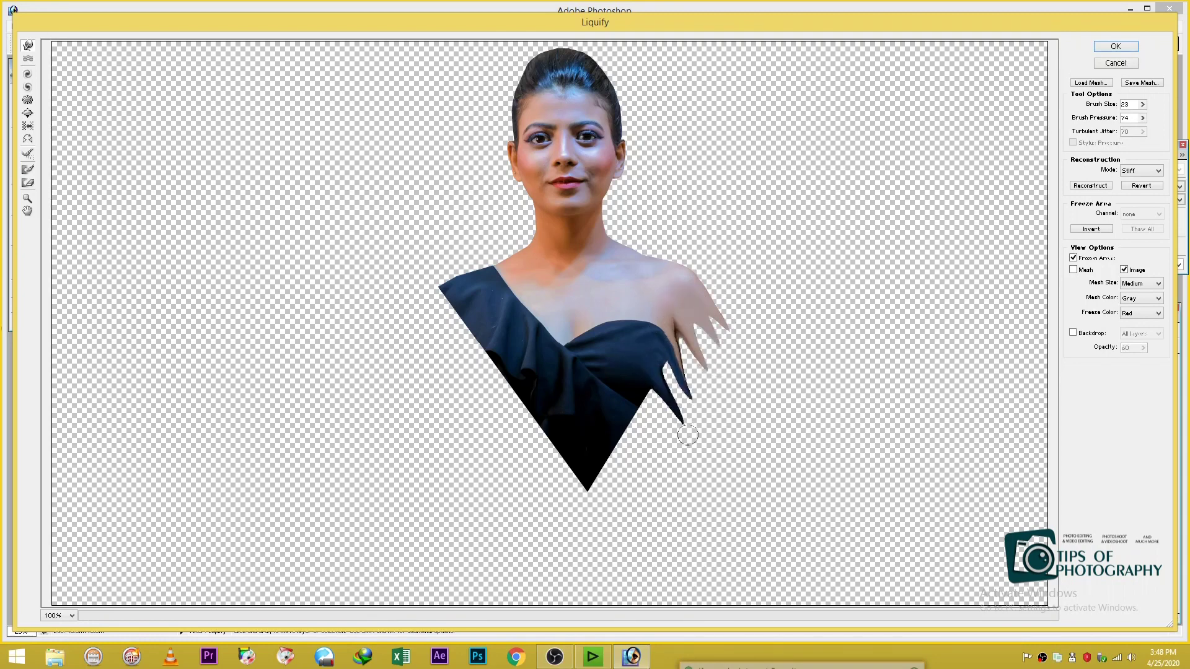
left_click_drag(620, 381, 669, 451)
left_click_drag(618, 411, 648, 469)
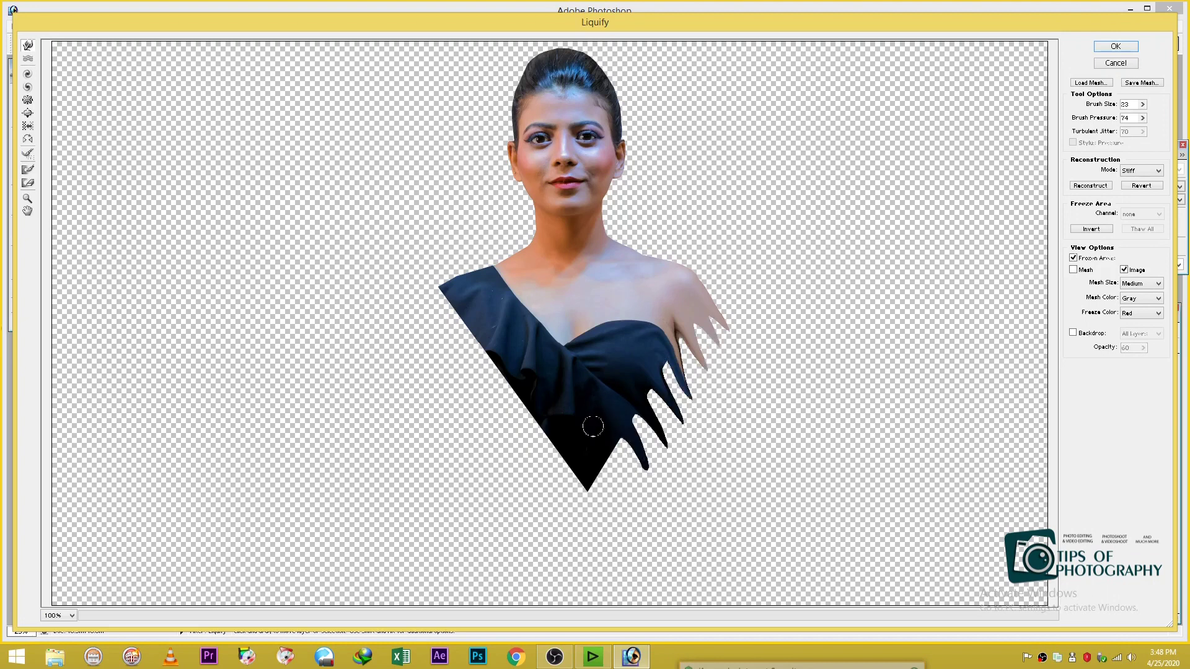
left_click_drag(593, 427, 637, 518)
left_click_drag(587, 450, 618, 561)
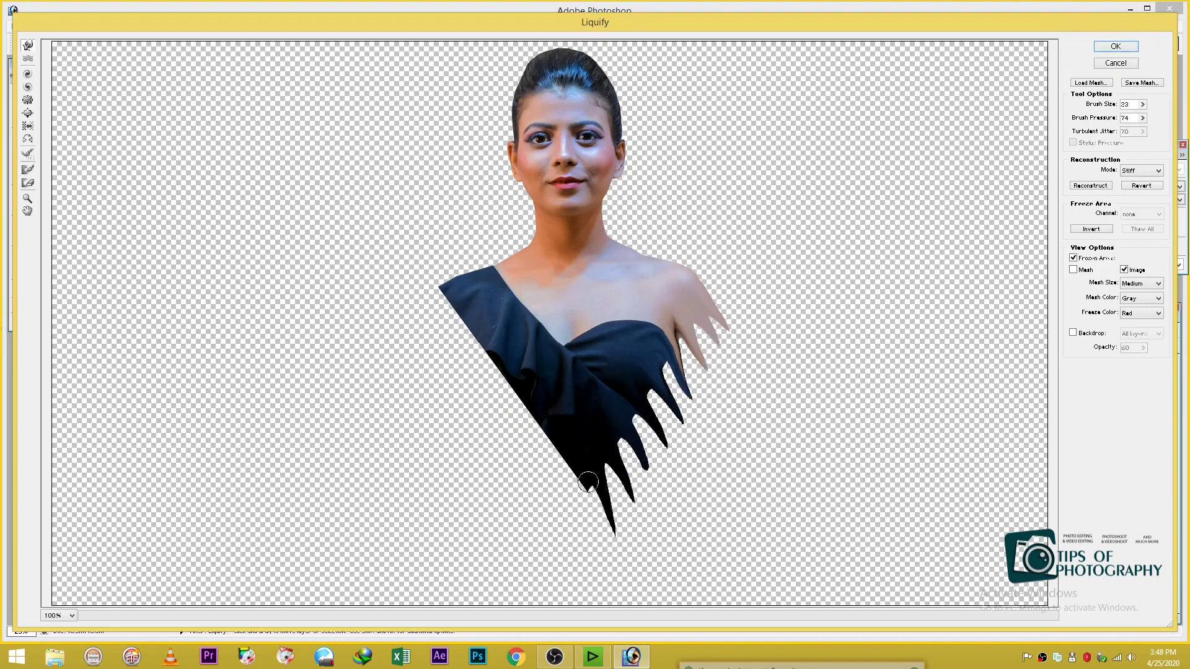
- Pull spikes from the dress's bottom tip and down-left from its left edge
left_click_drag(579, 472, 540, 532)
left_click_drag(583, 490, 590, 567)
left_click_drag(570, 452, 483, 519)
left_click_drag(548, 435, 521, 478)
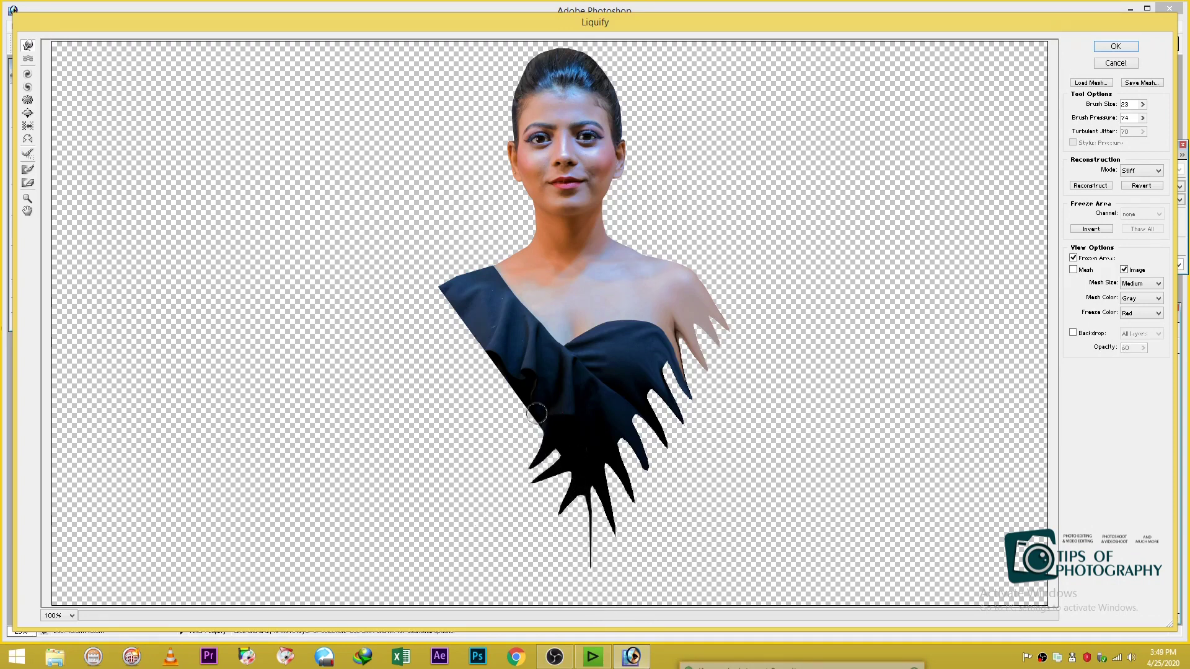
left_click_drag(533, 409, 492, 487)
left_click_drag(518, 363, 503, 443)
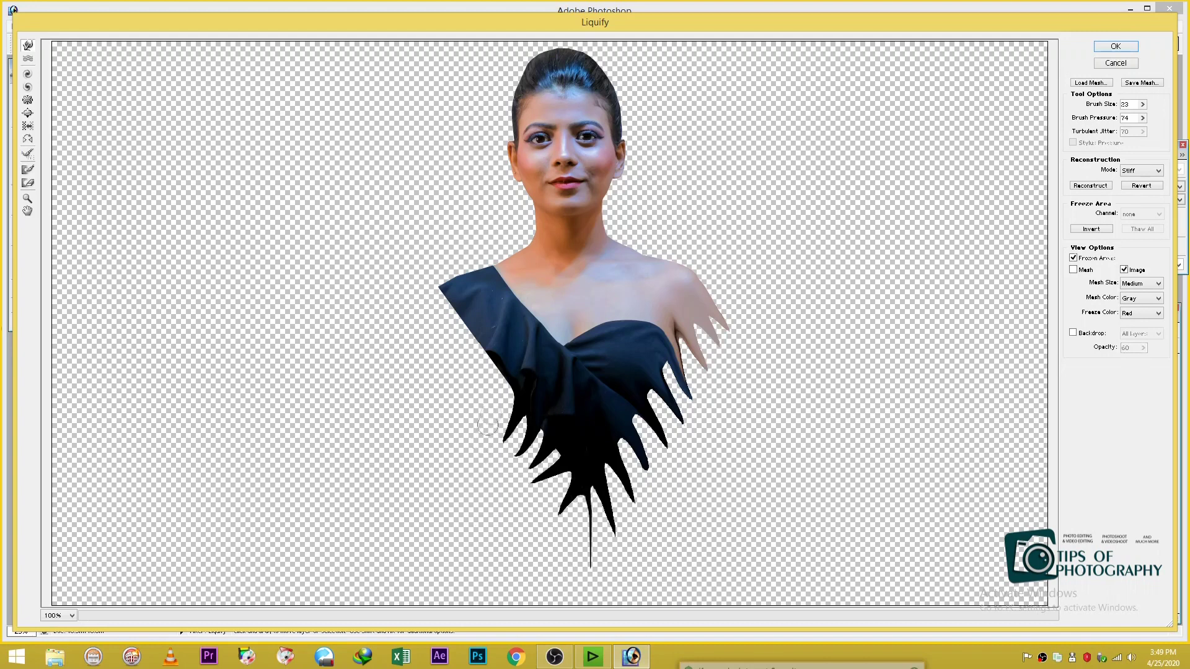
left_click_drag(511, 363, 493, 416)
- Pull spikes leftward from the upper-left dress edge, ending with a long thin spike
left_click_drag(493, 355, 452, 406)
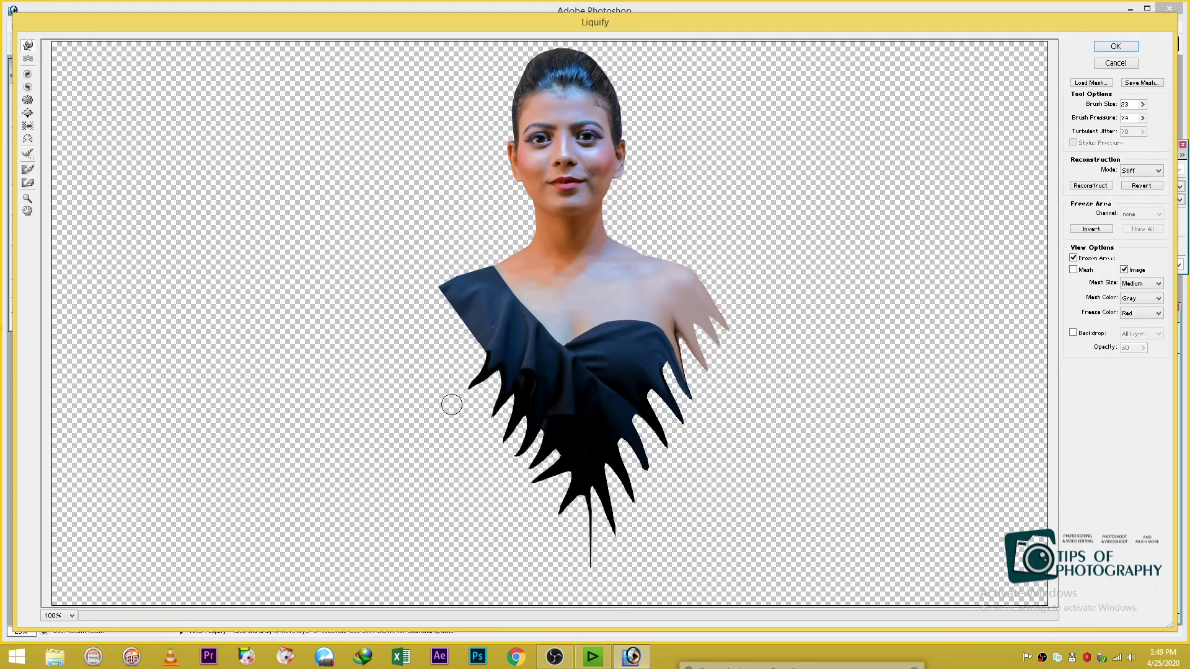
left_click_drag(484, 335, 405, 394)
left_click_drag(463, 310, 433, 348)
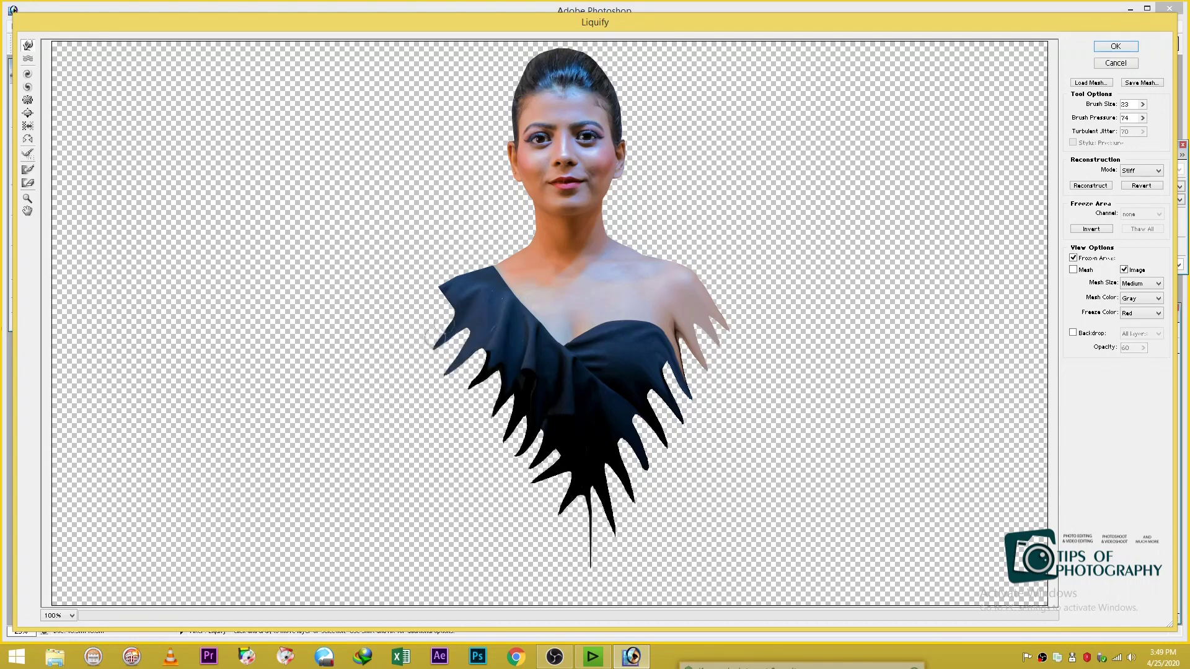
left_click_drag(461, 287, 393, 310)
left_click_drag(452, 285, 325, 290)
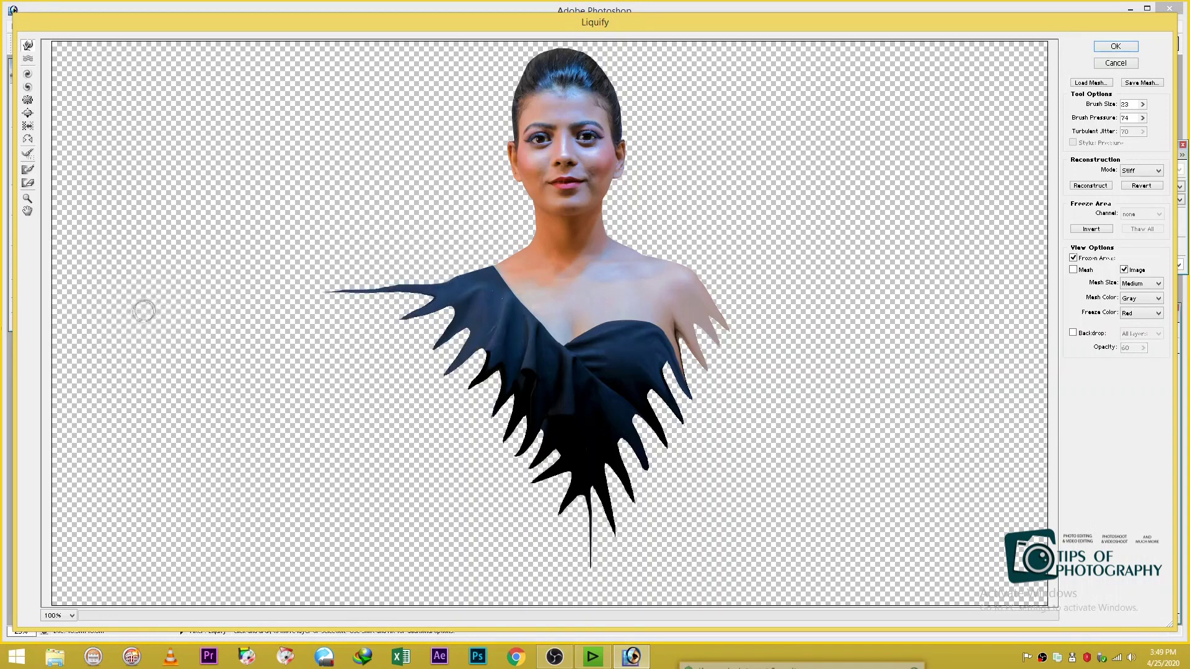
- Pull skin spikes rightward from the right shoulder and apply the Liquify warp
left_click_drag(708, 292, 733, 310)
left_click_drag(695, 274, 740, 319)
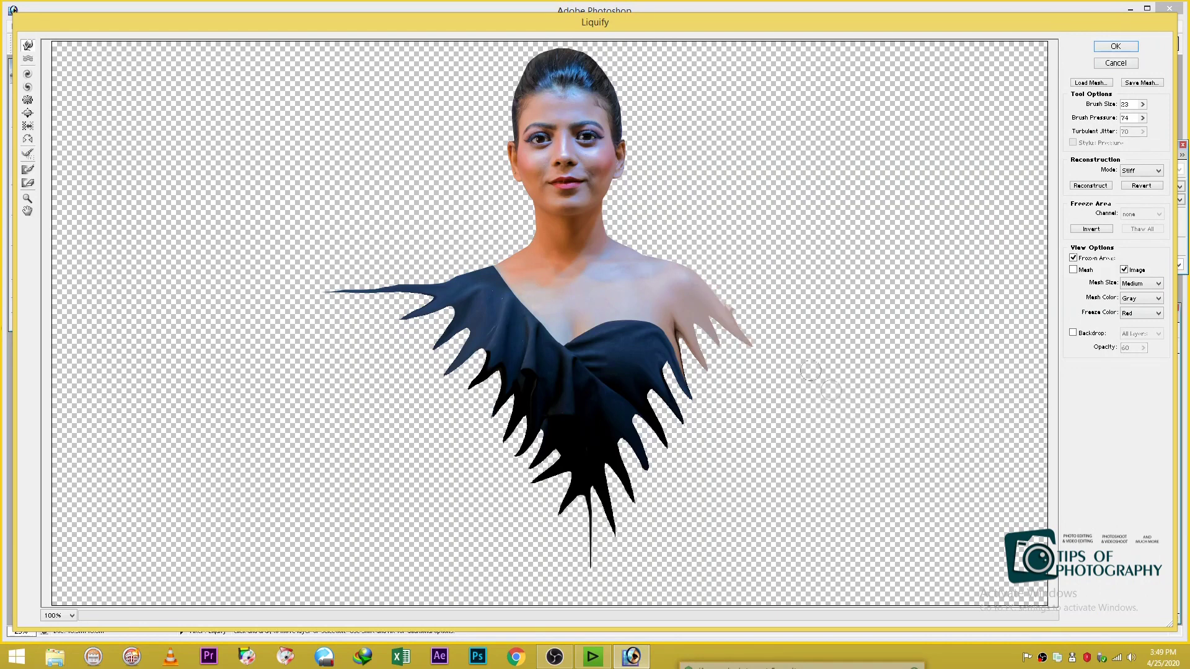
left_click_drag(696, 275, 747, 308)
left_click(1118, 47)
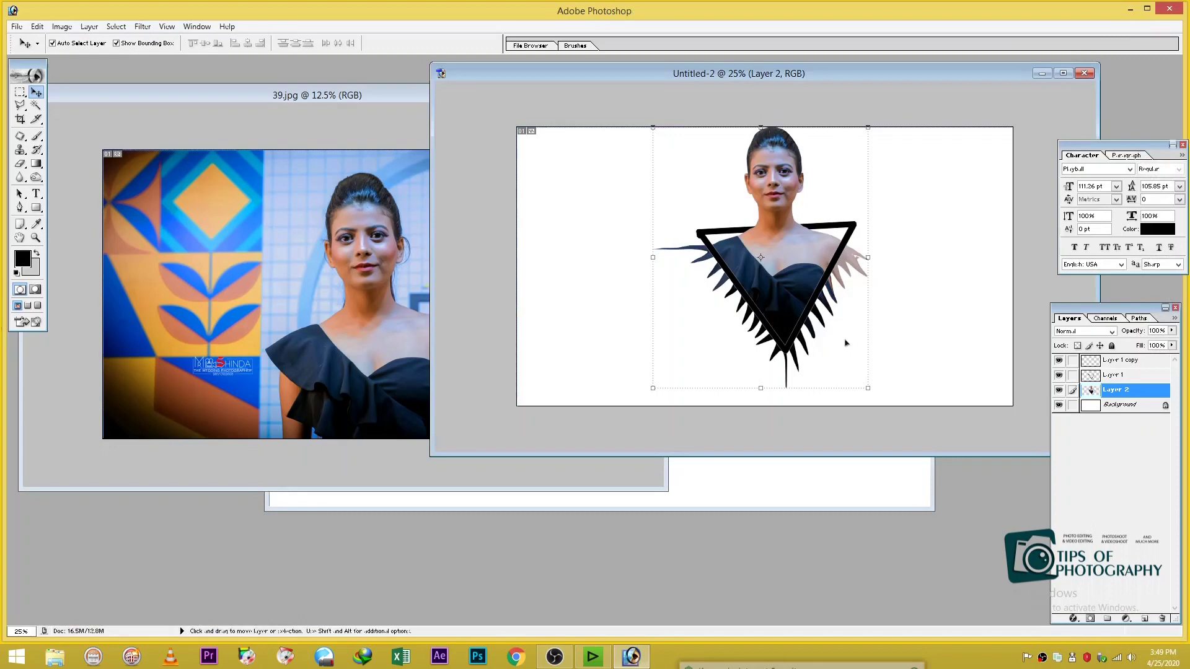
- Link Layer 1 copy and Layer 1 with the woman, shift them left, and hide the Background
left_click(1073, 361)
left_click(1073, 375)
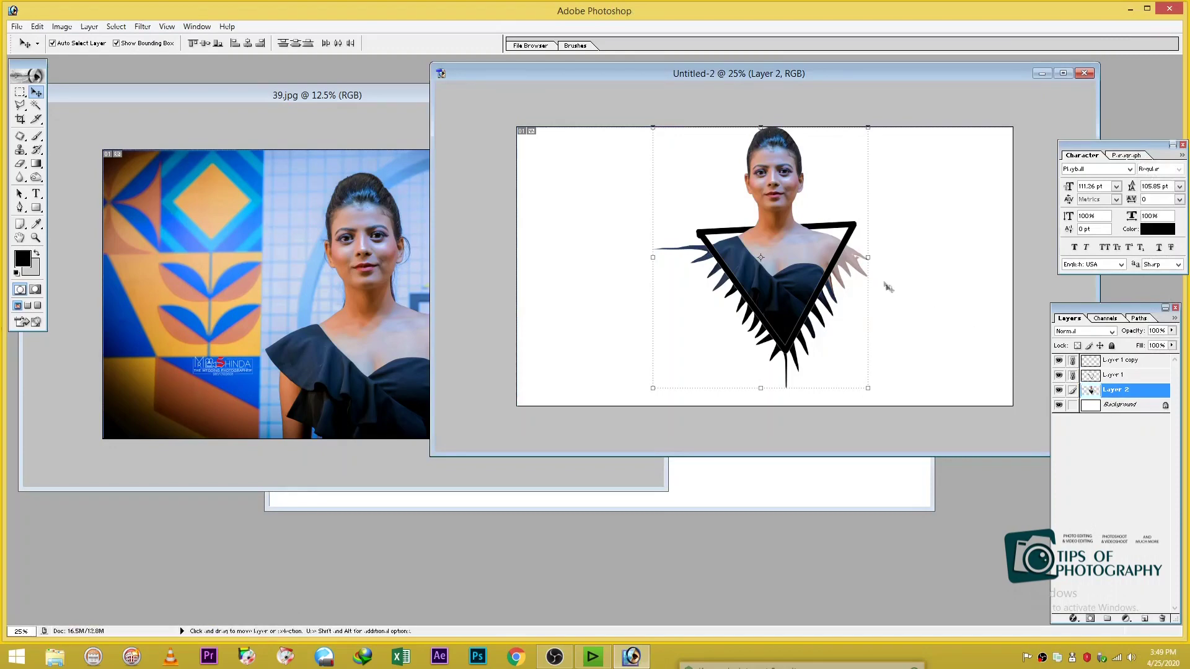
mouse_move(812, 271)
left_mouse_down()
mouse_move(804, 290)
mouse_move(784, 277)
left_mouse_up()
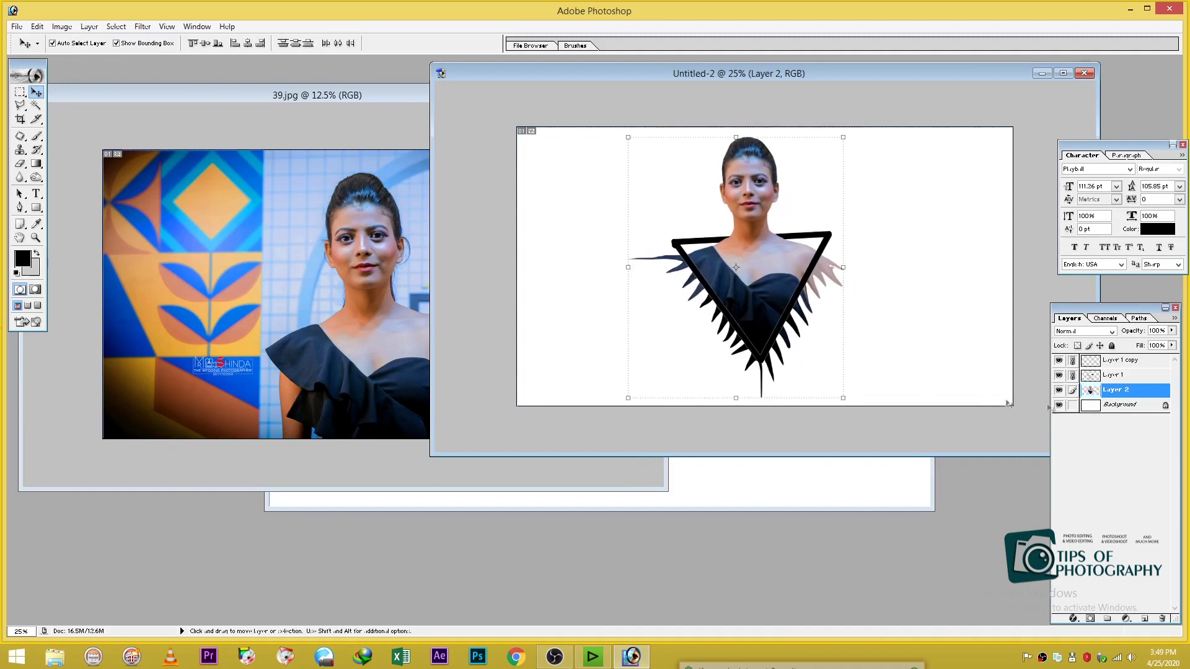
left_click(1059, 405)
left_click_drag(782, 276, 746, 276)
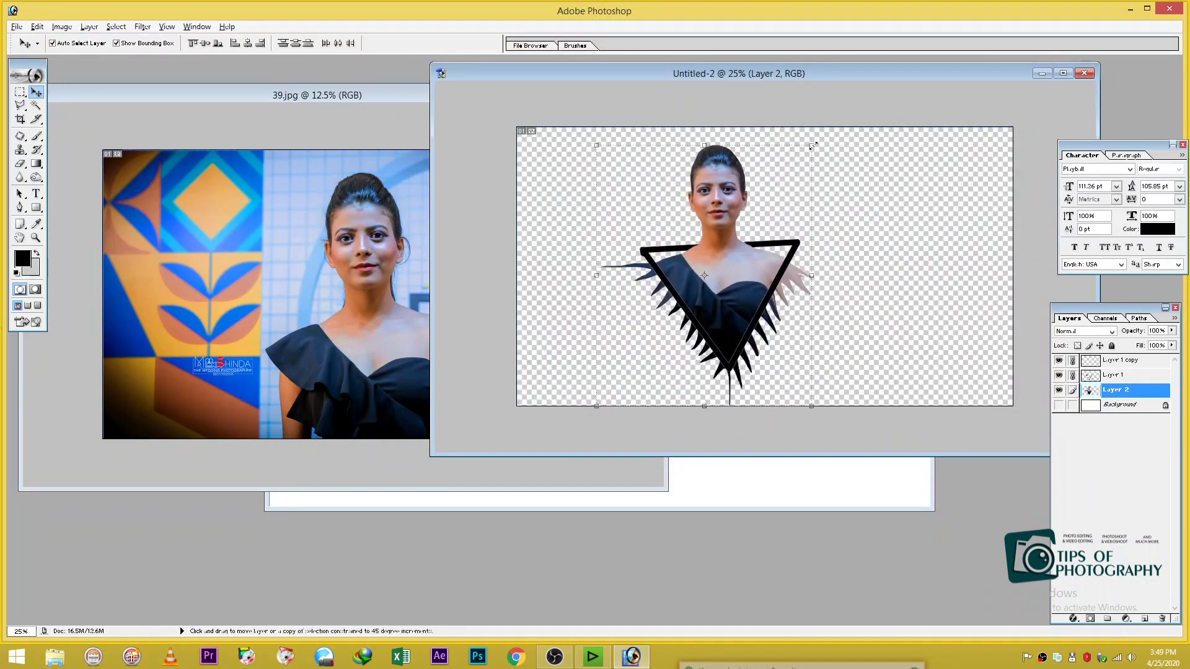
- Scale the linked artwork to 98.2%, nudge it right and up, then check at 25% zoom
left_click_drag(811, 149, 809, 147)
left_click_drag(772, 224, 784, 232)
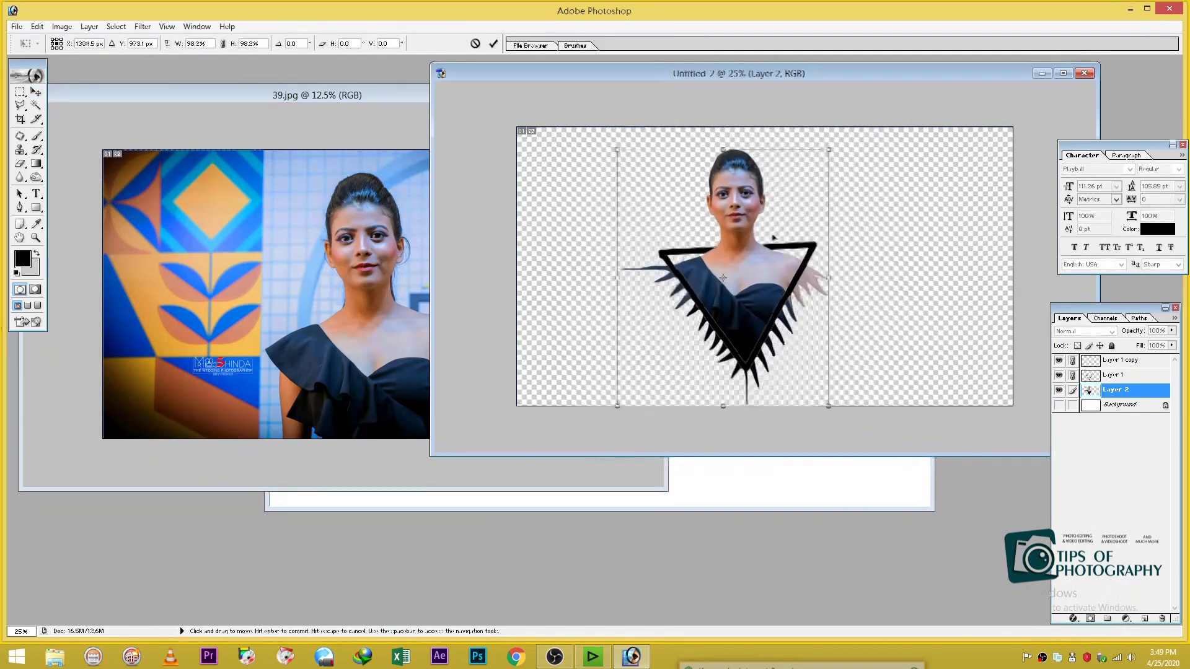
key("Return")
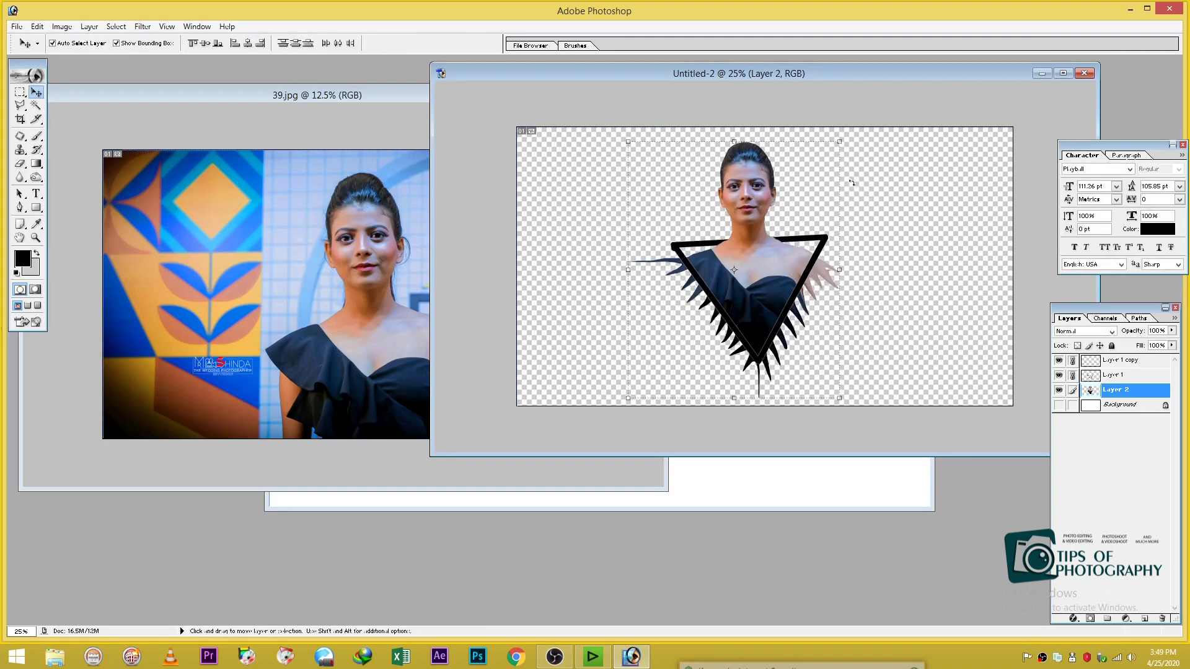
left_click(789, 281)
left_click(787, 279)
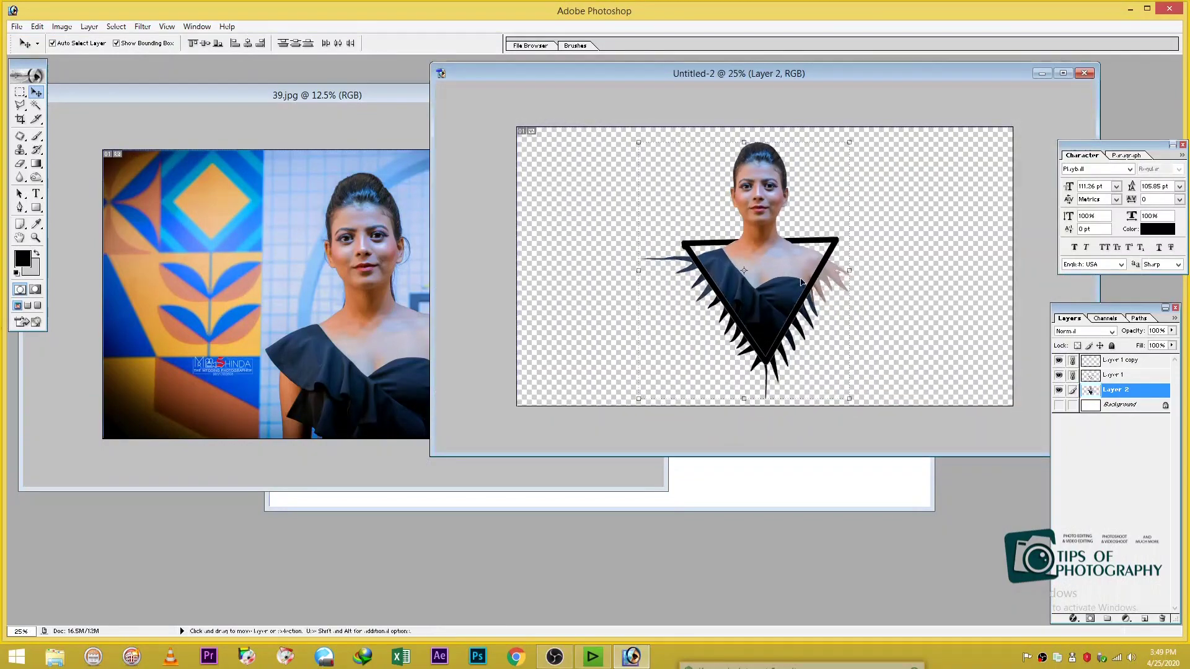